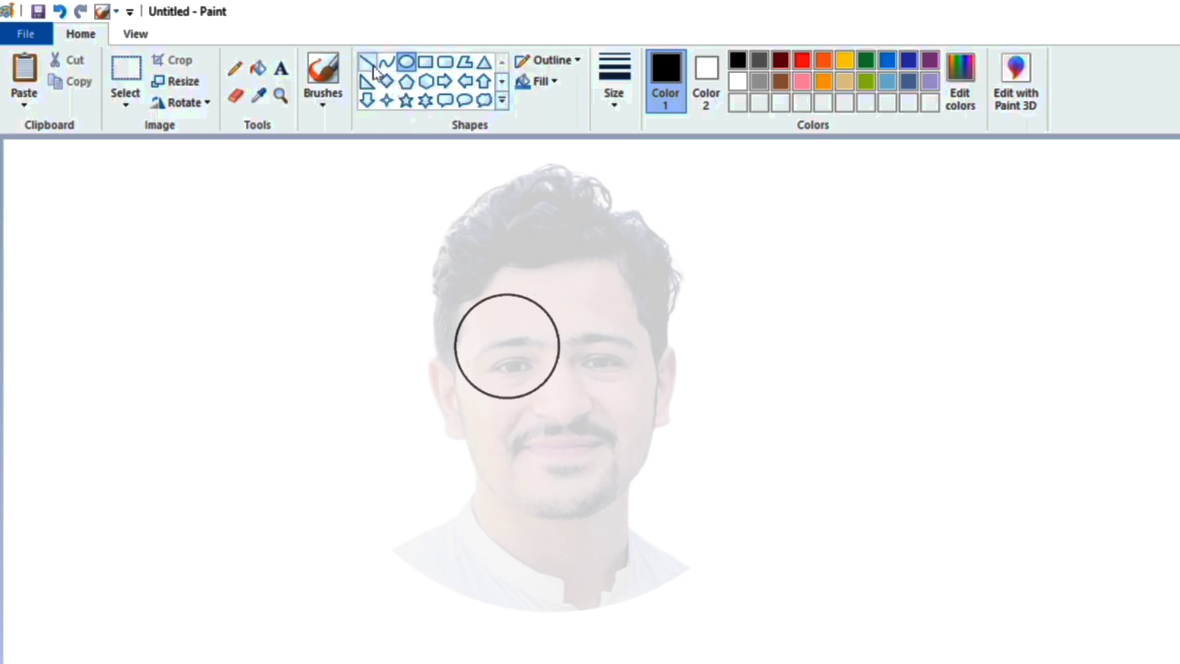
Draw a larger circle around the small circle and nudge it until both are concentric
left_click_drag(388, 233, 643, 541)
key("Up")
key("Up")
key("Up")
key("Up")
key("Up")
key("Up")
key("Up")
key("Up")
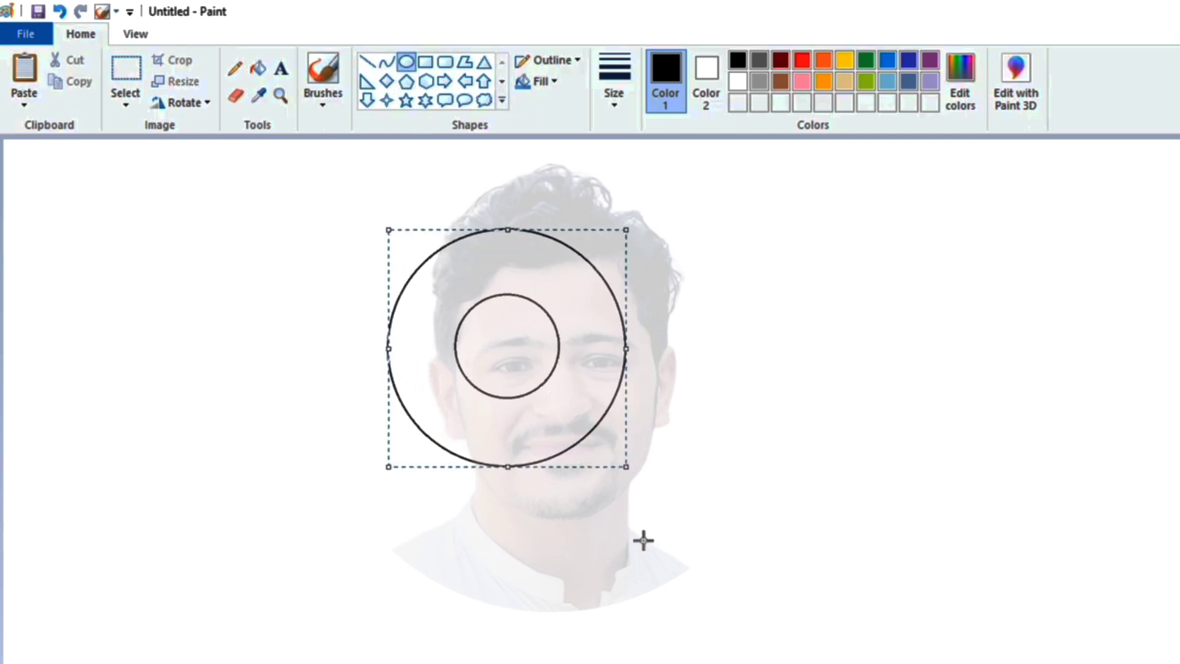
key("Left")
key("Down")
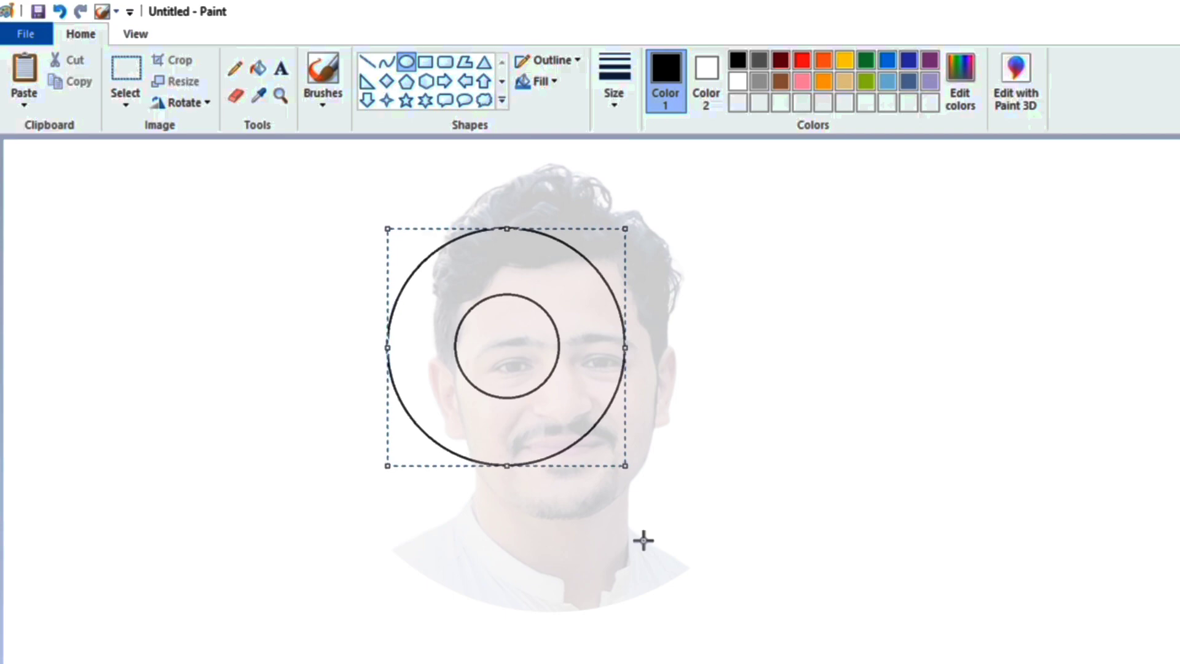
key("Right")
key("Right")
key("Up")
key("Up")
key("Up")
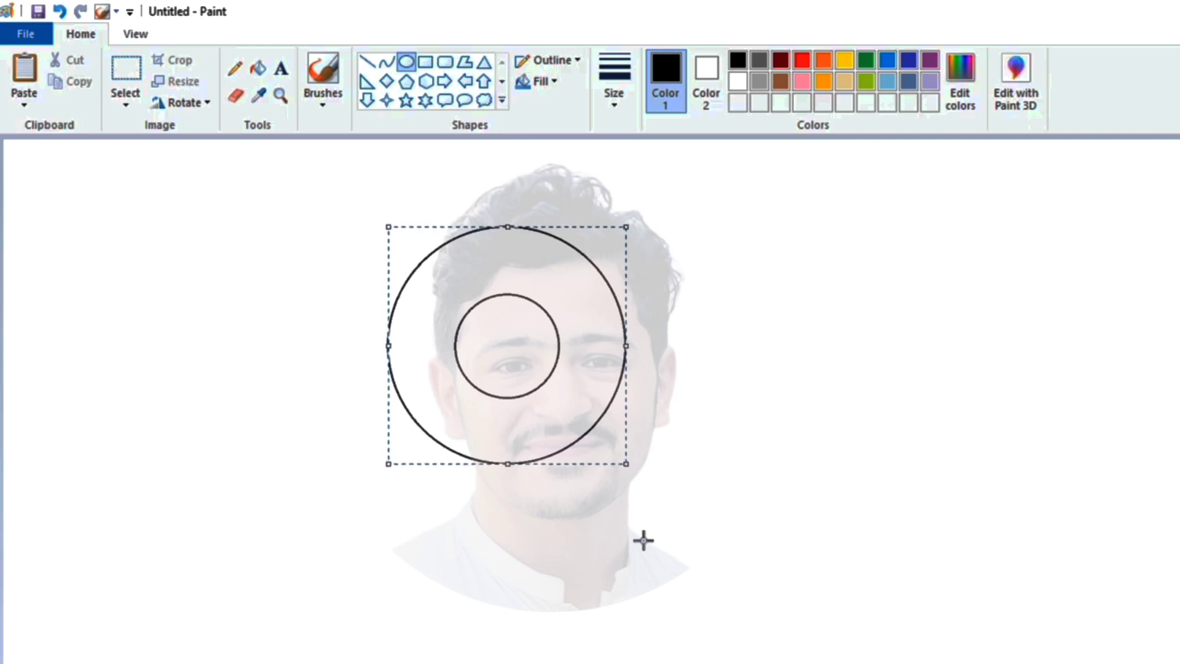
left_click(709, 446)
Draw vertical, horizontal and two diagonal straight lines through the circles' centre, extending slightly beyond the outer circle
left_click(367, 62)
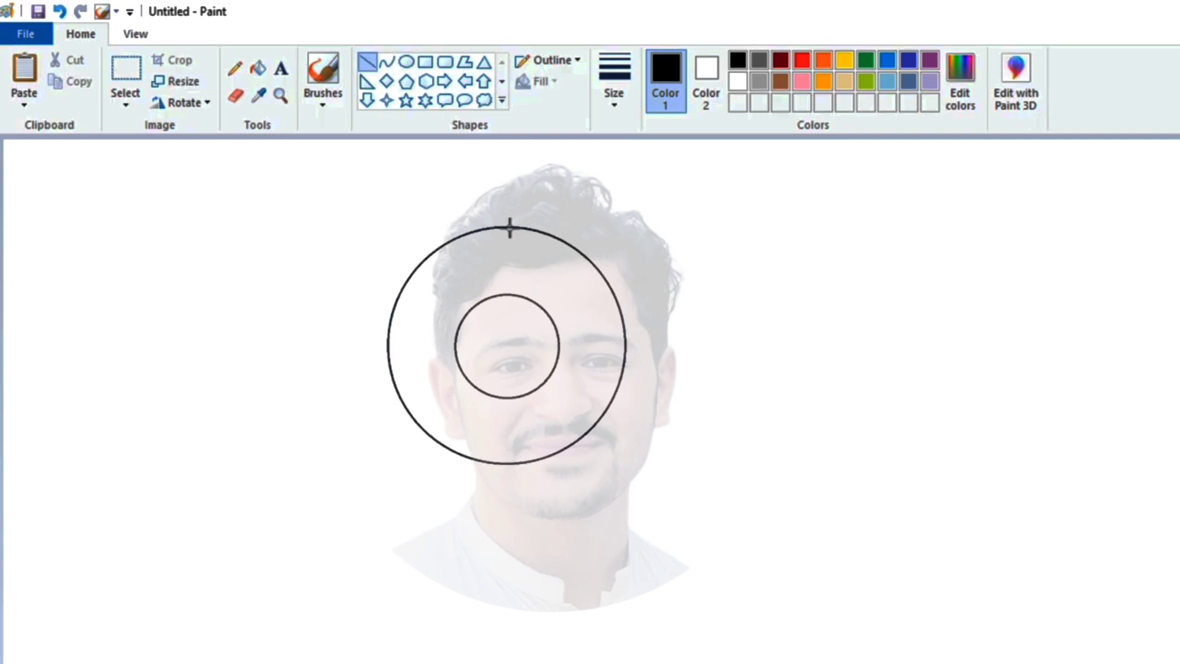
left_click_drag(510, 213, 561, 482)
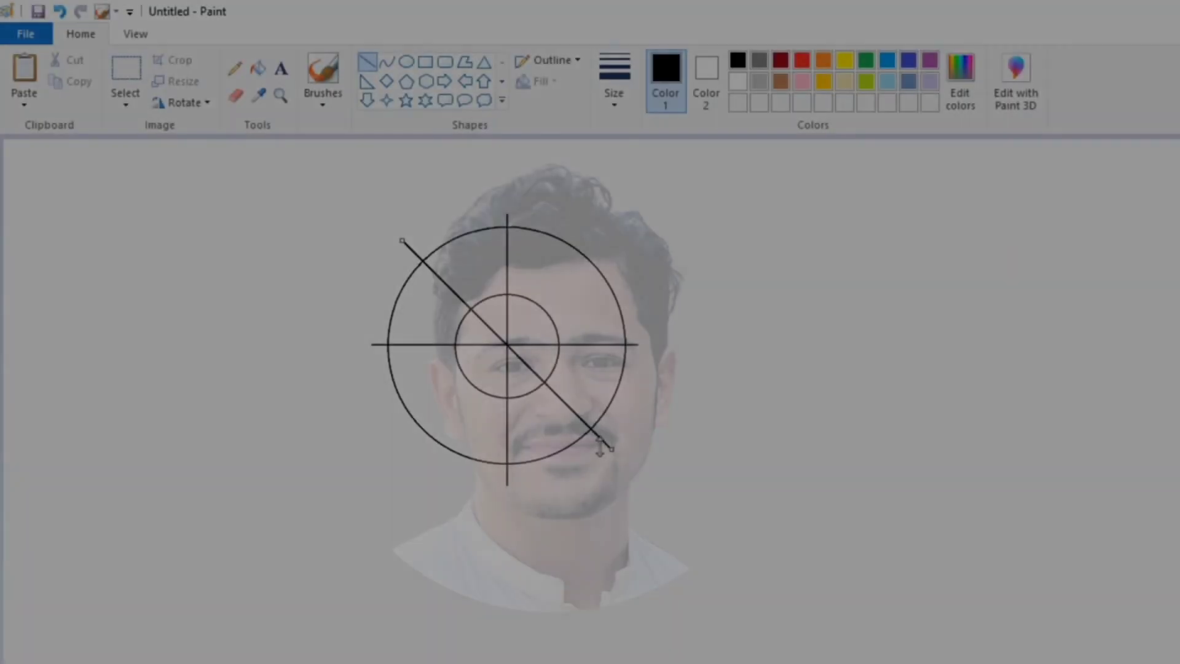
mouse_move(608, 238)
left_mouse_down()
mouse_move(563, 313)
mouse_move(397, 450)
left_mouse_up()
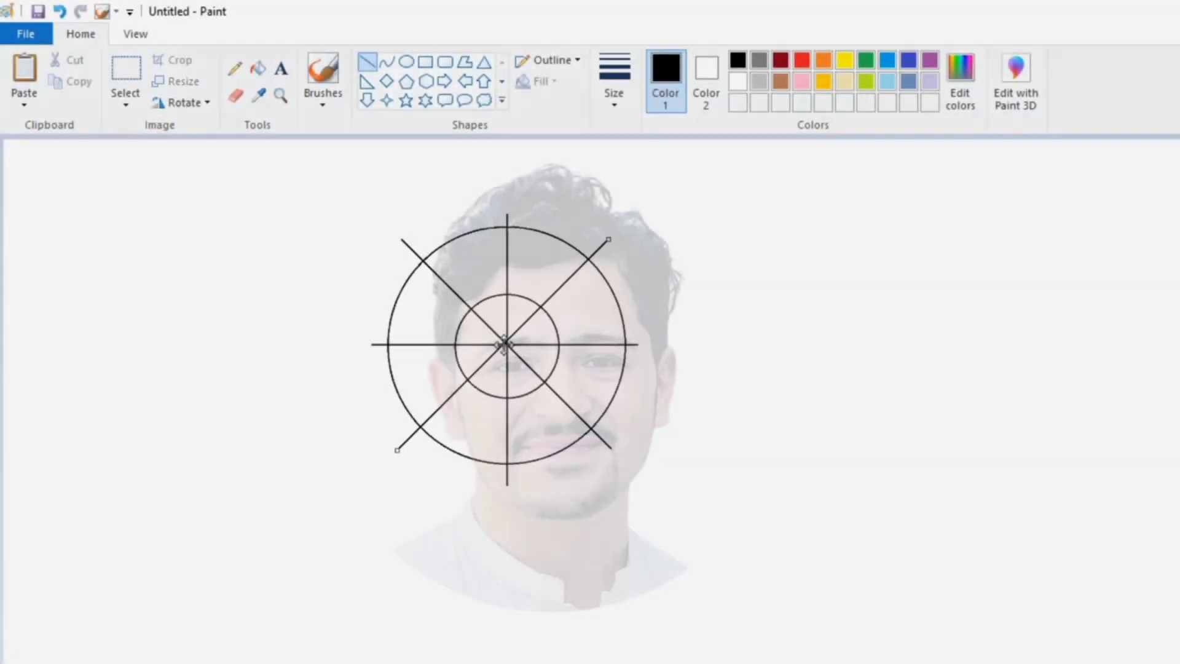
key("Right")
key("Right")
key("Down")
key("Down")
Add four more straight lines through the centre, halfway between the existing ones, to make sixteen evenly spaced rays
left_click_drag(454, 213, 562, 479)
left_click_drag(565, 214, 451, 475)
mouse_move(366, 282)
left_mouse_down()
mouse_move(639, 401)
mouse_move(358, 282)
left_mouse_up()
left_click_drag(639, 400, 642, 402)
left_click_drag(361, 281, 358, 281)
mouse_move(385, 396)
left_mouse_down()
mouse_move(644, 287)
mouse_move(379, 399)
left_mouse_up()
left_click(721, 379)
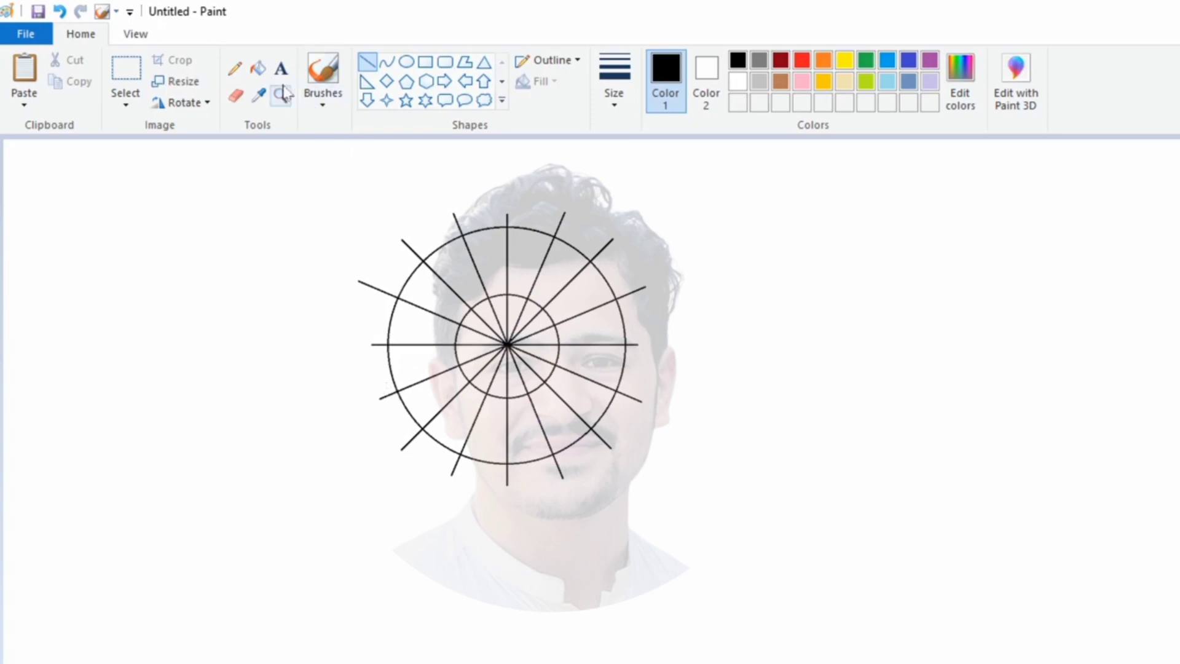
Fill all the segments of the inner circle with black
left_click(259, 72)
left_click(494, 310)
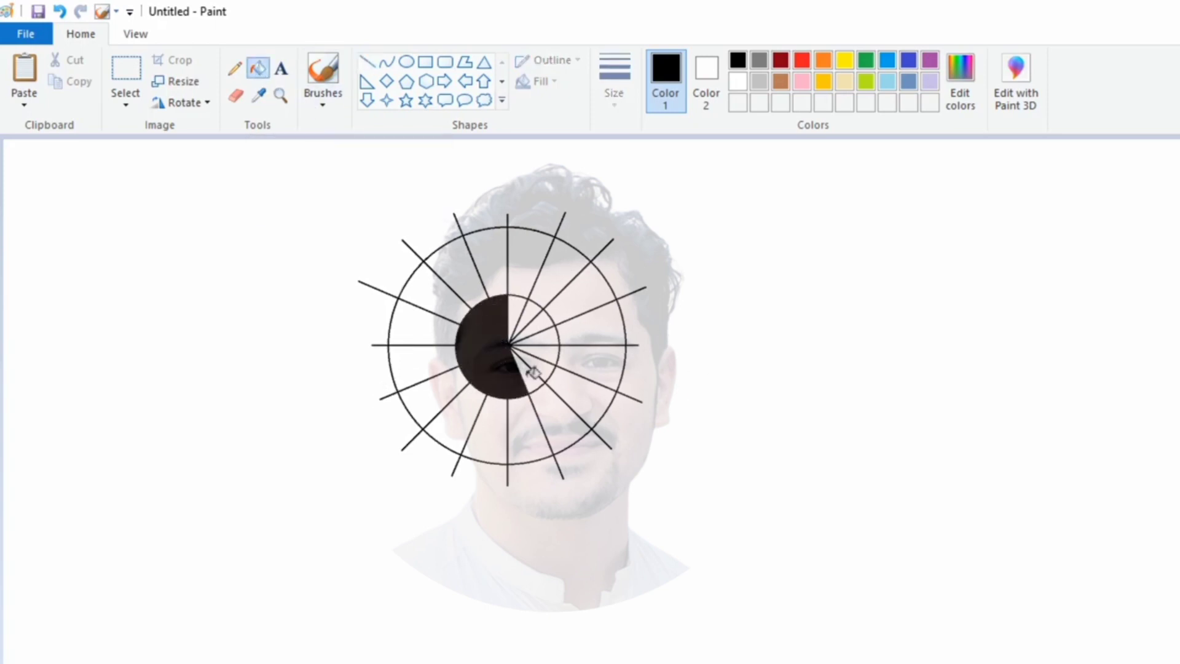
left_click(544, 316)
left_click(515, 304)
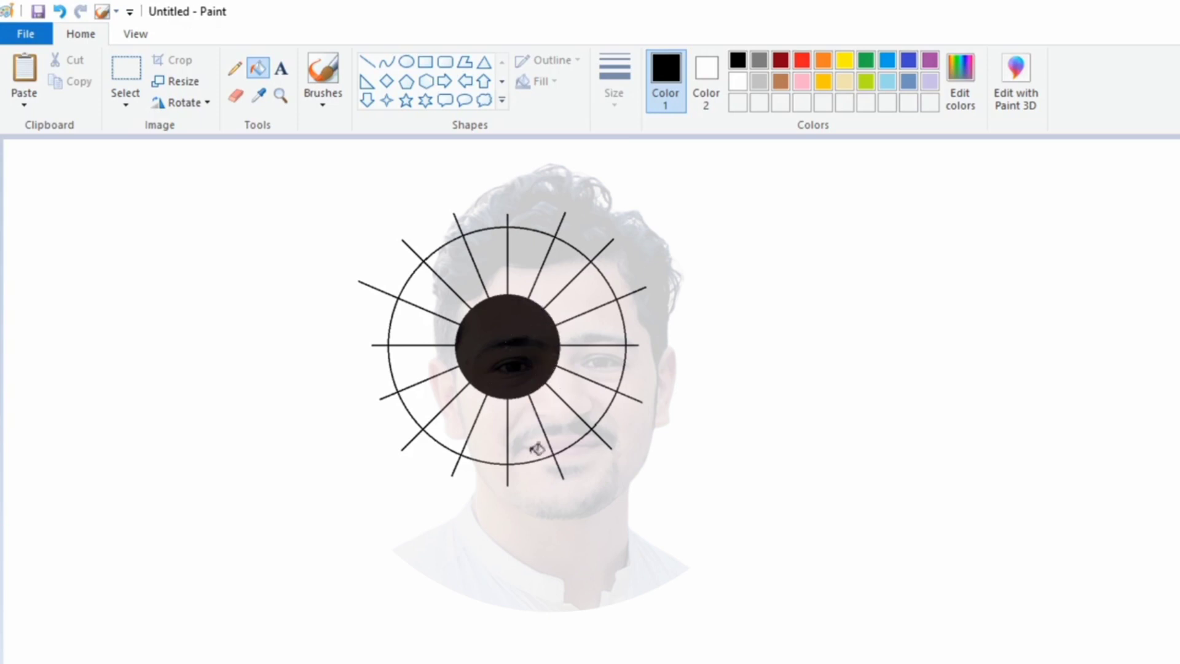
Draw a white concentric circle slightly smaller than the outer circle so it cuts through all the rays
left_click(406, 62)
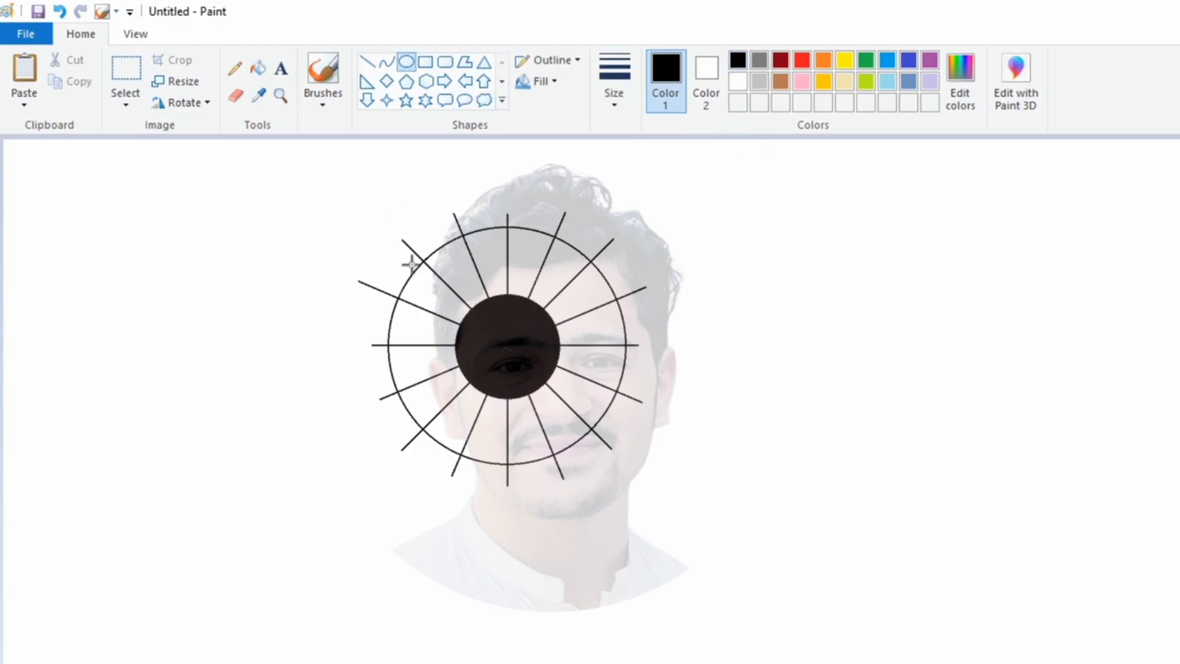
left_click_drag(397, 235, 617, 456)
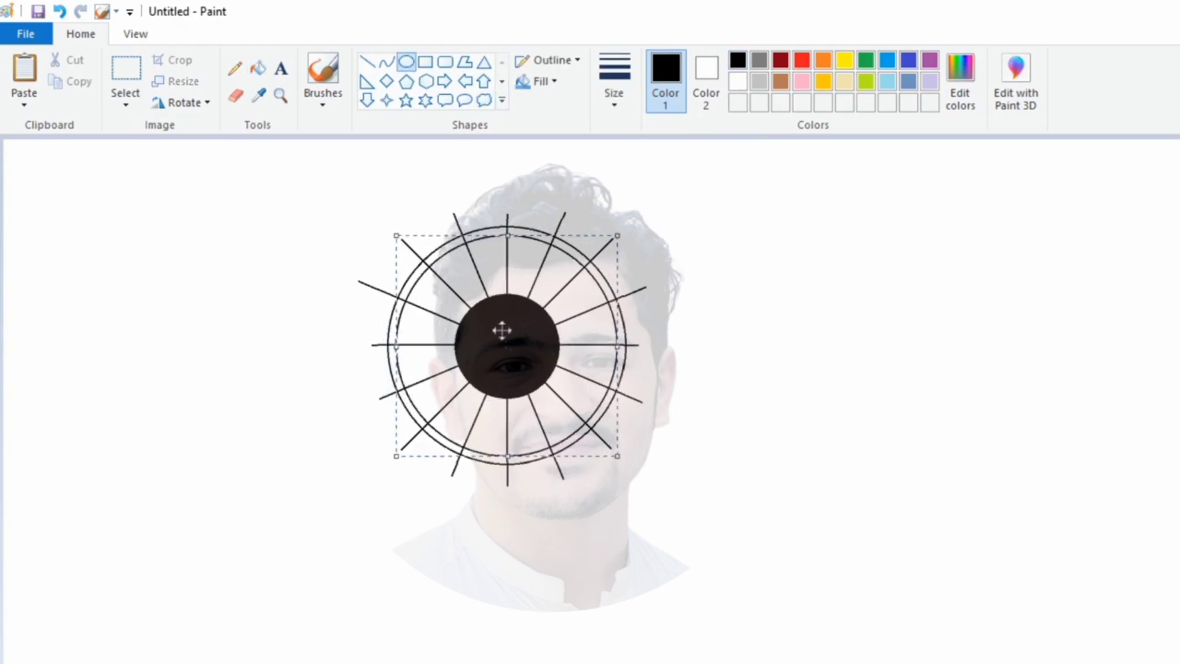
left_click(739, 88)
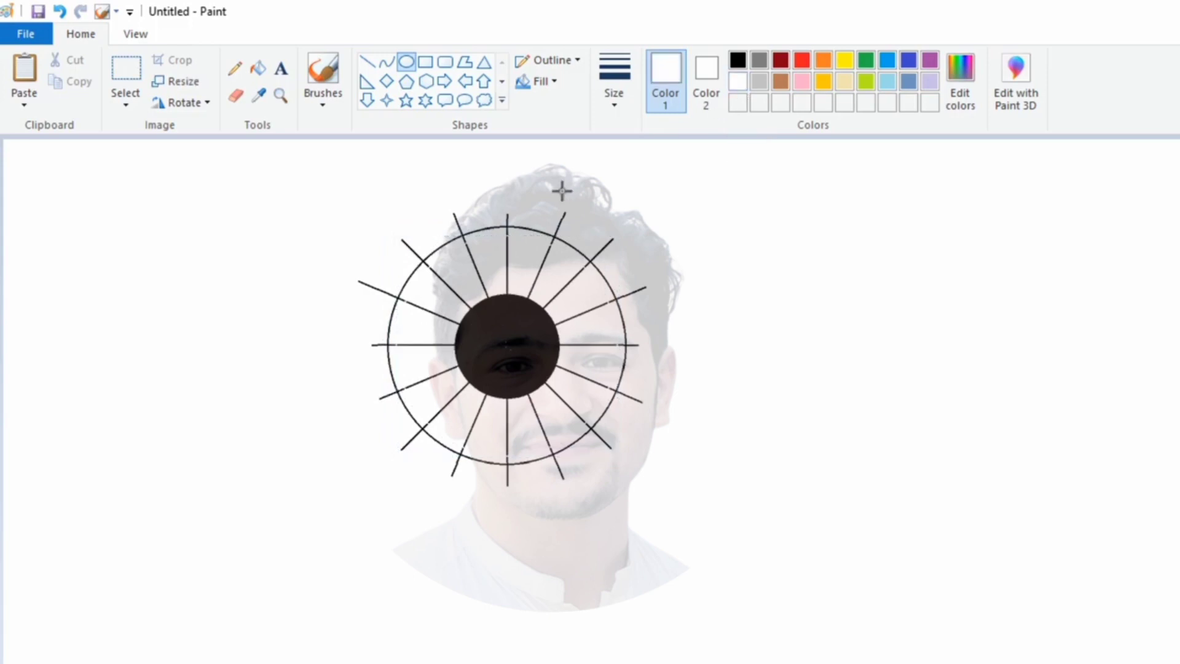
Fill the outer circle and the cut-off ray ends with white to erase them
left_click(258, 68)
left_click(510, 220)
left_click(507, 227)
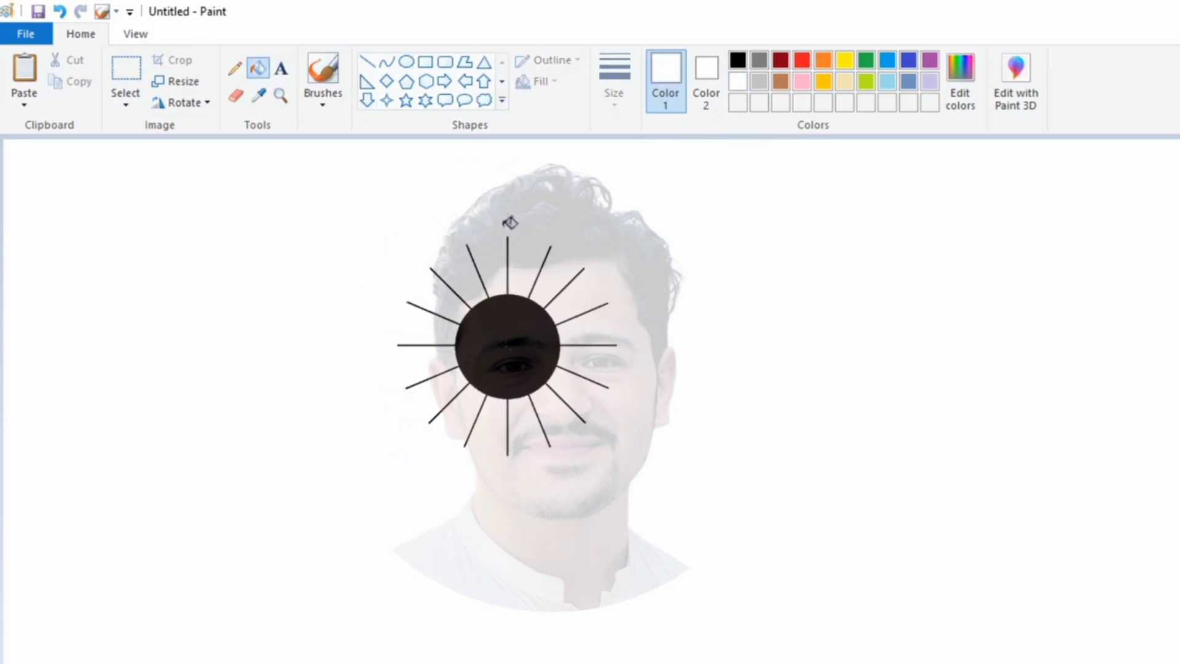
Define a custom dark brown with Red 72, Green 40, Blue 36 as the drawing colour
left_click(136, 36)
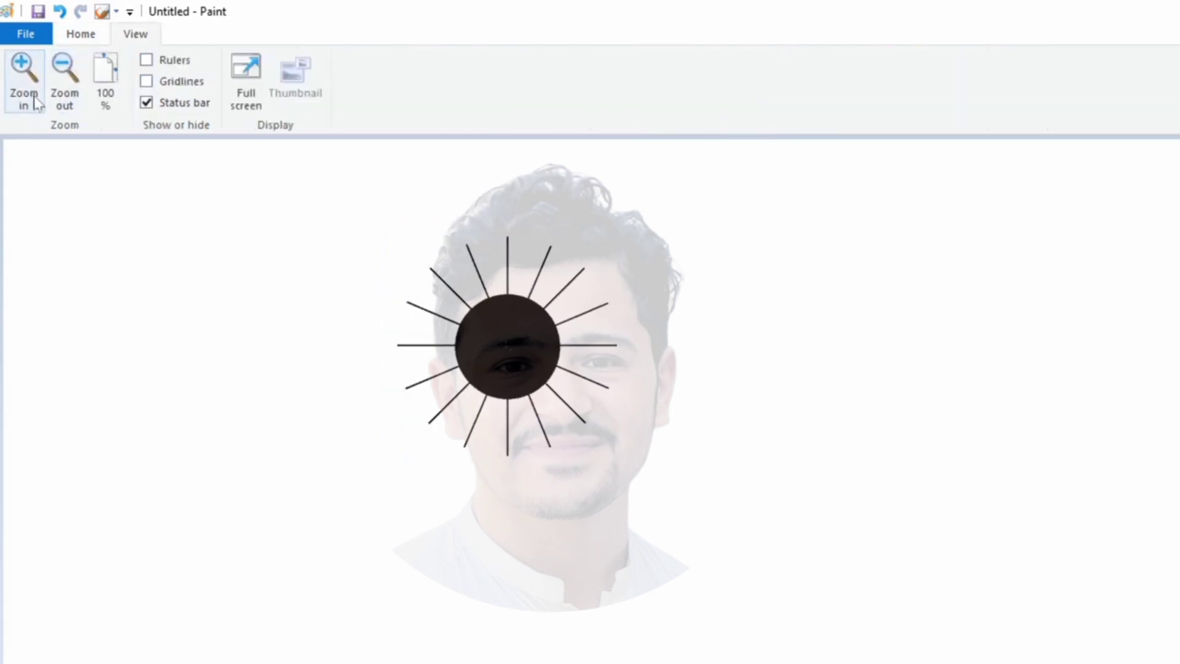
left_click(32, 98)
scroll(590, 399, "right", 8)
scroll(525, 426, "down", 2)
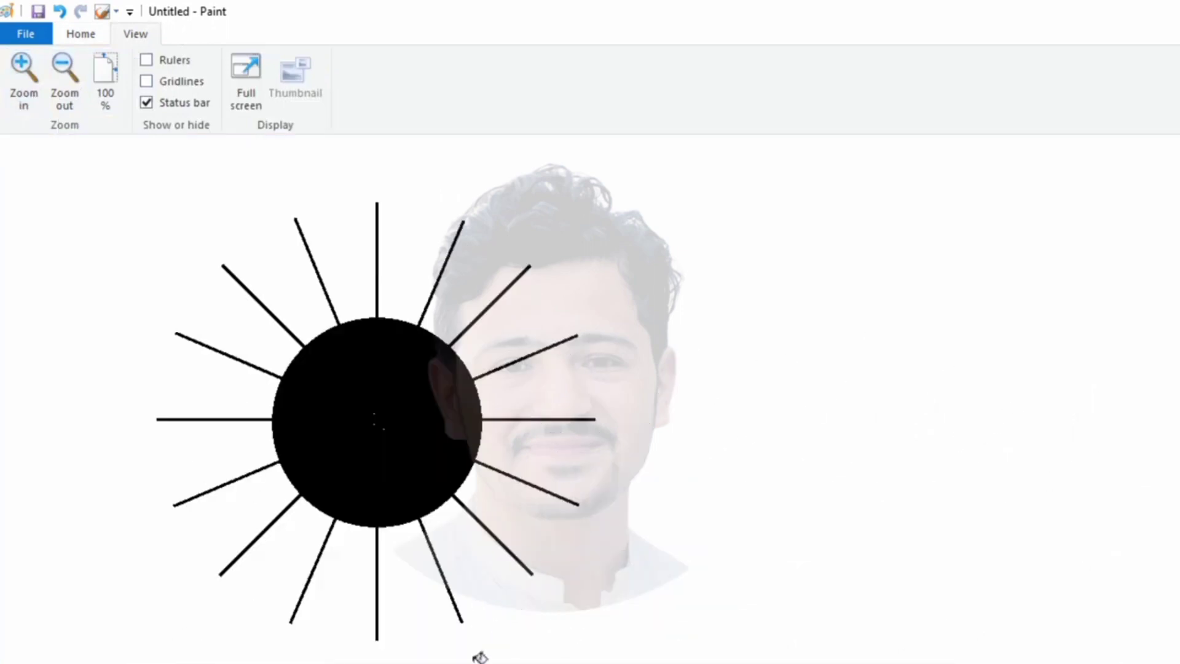
scroll(480, 658, "left", 5)
left_click(92, 37)
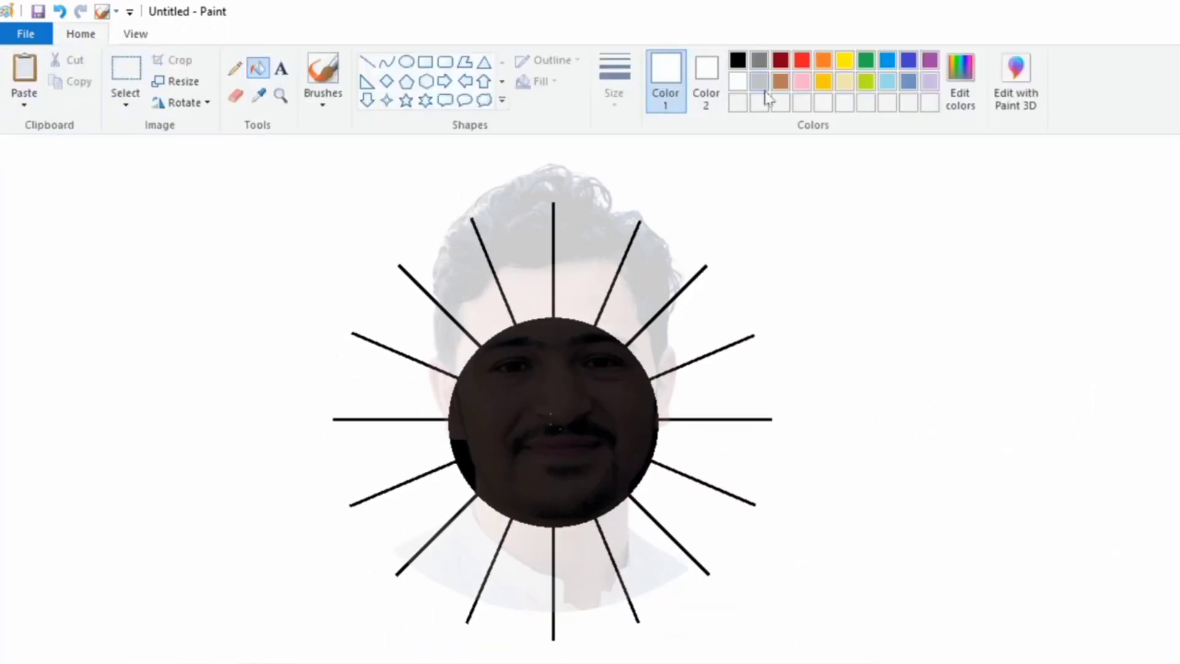
left_click(780, 60)
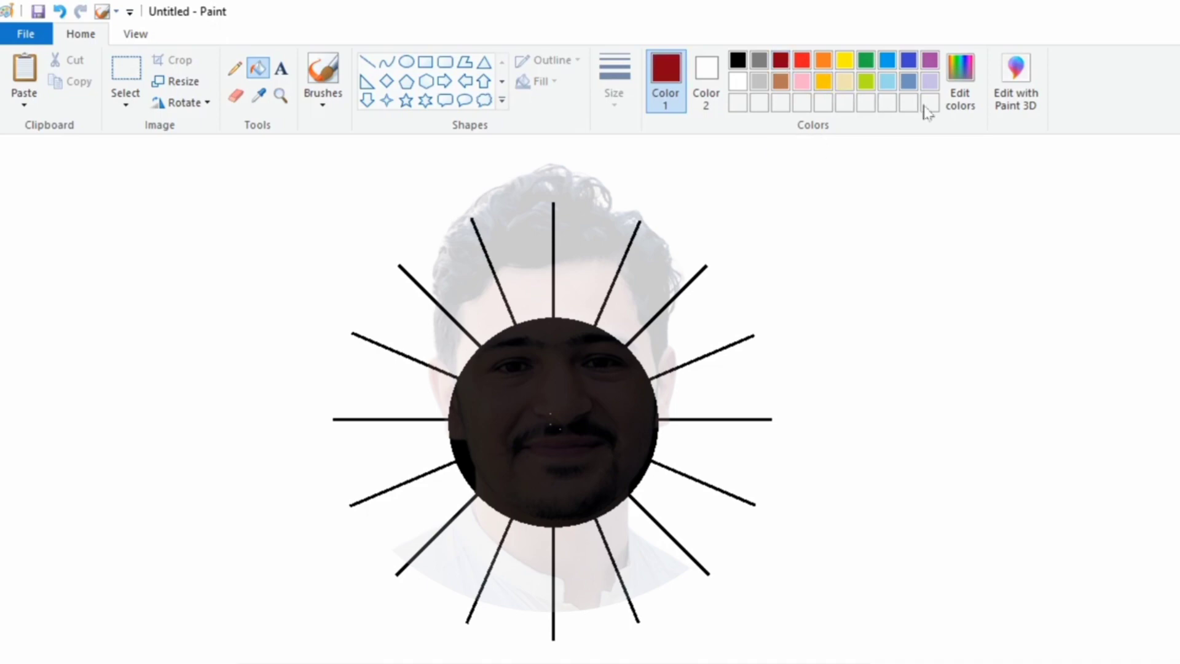
left_click(960, 80)
left_click_drag(869, 255, 868, 371)
left_click(682, 349)
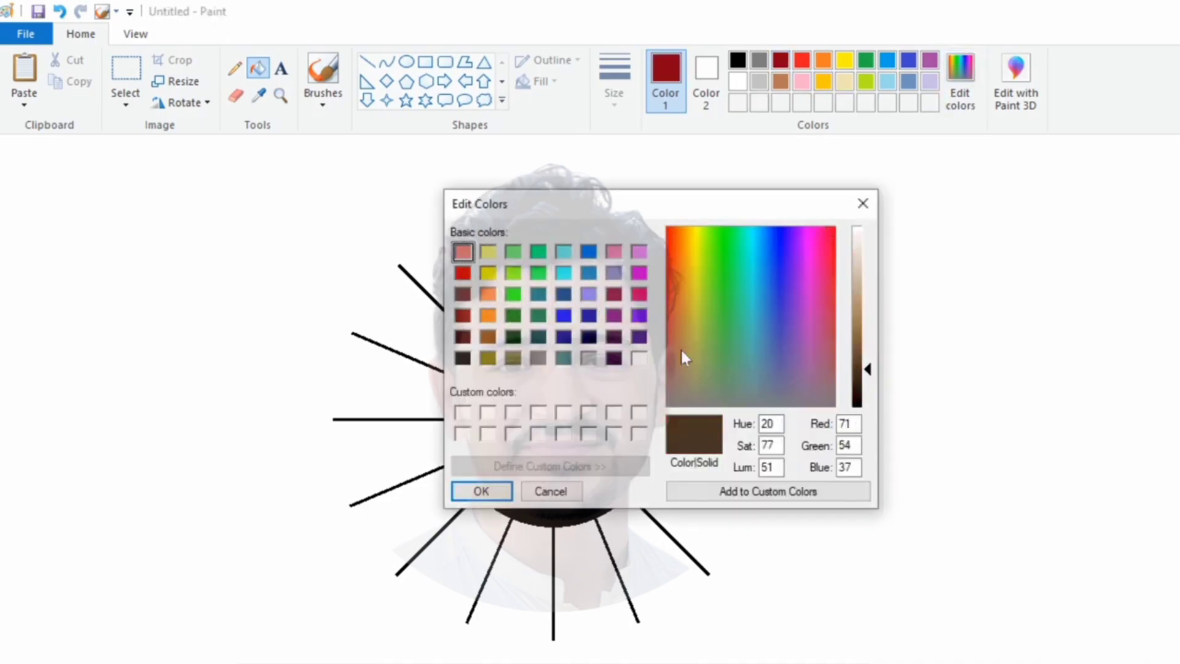
left_click(681, 349)
left_click(669, 347)
left_click(676, 491)
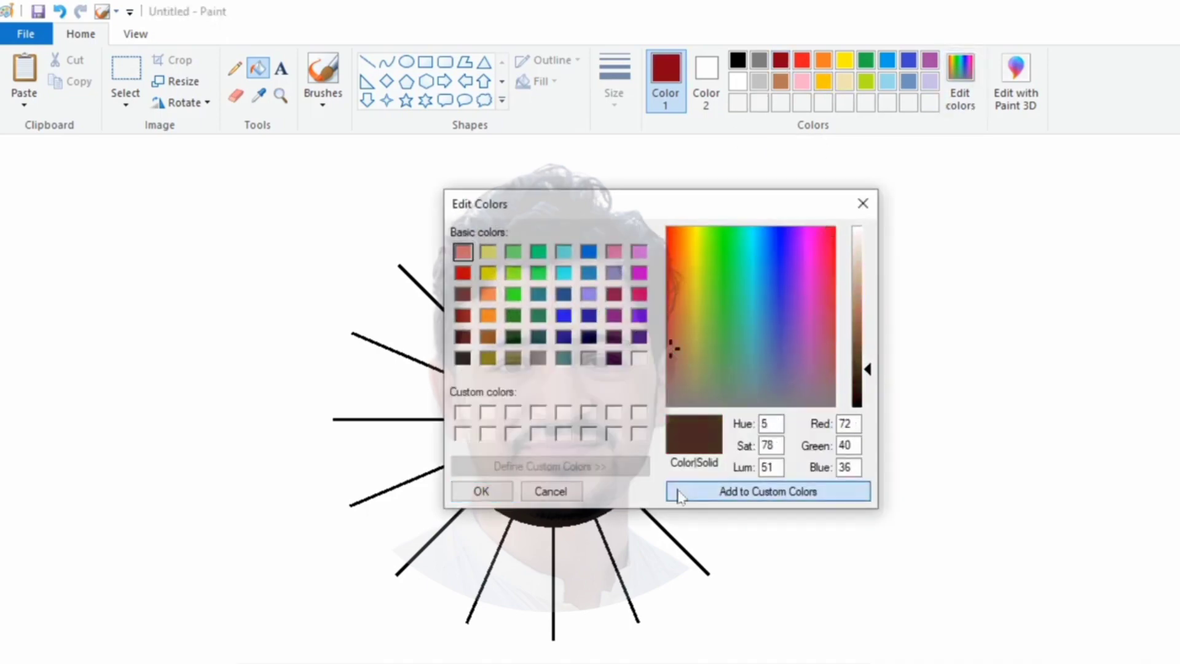
left_click(482, 491)
Draw a dark brown circle outline along the edge of the black centre, using the third line thickness
left_click(408, 64)
left_click_drag(462, 320, 661, 561)
left_click_drag(568, 403, 559, 397)
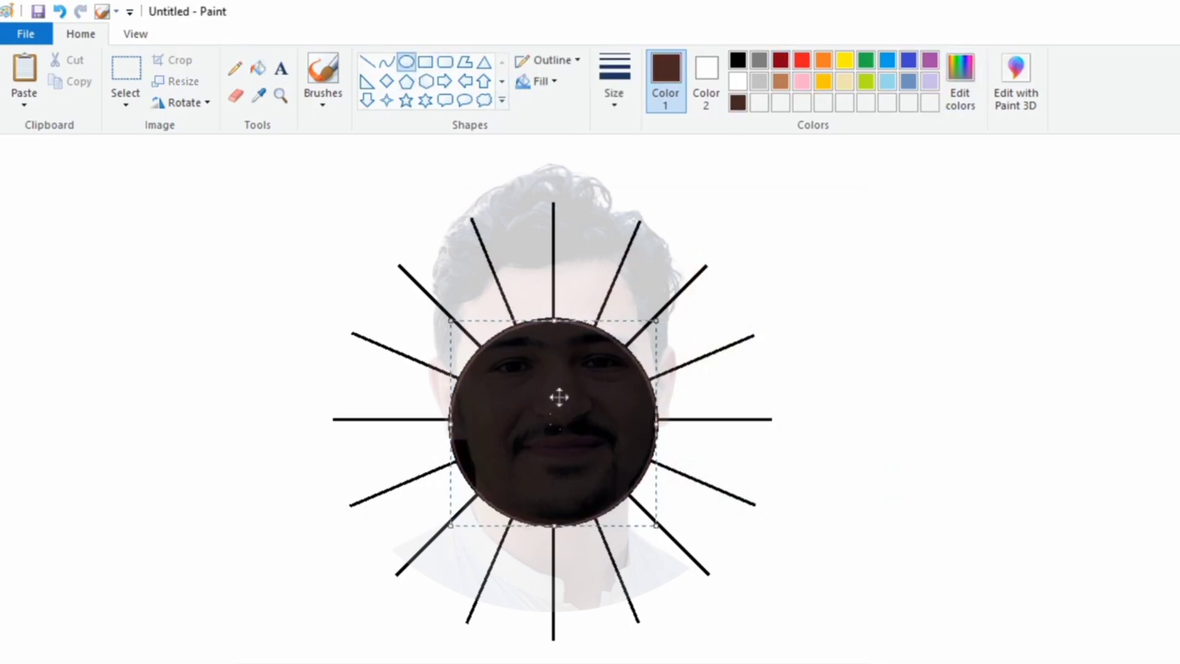
left_click(613, 80)
left_click(640, 205)
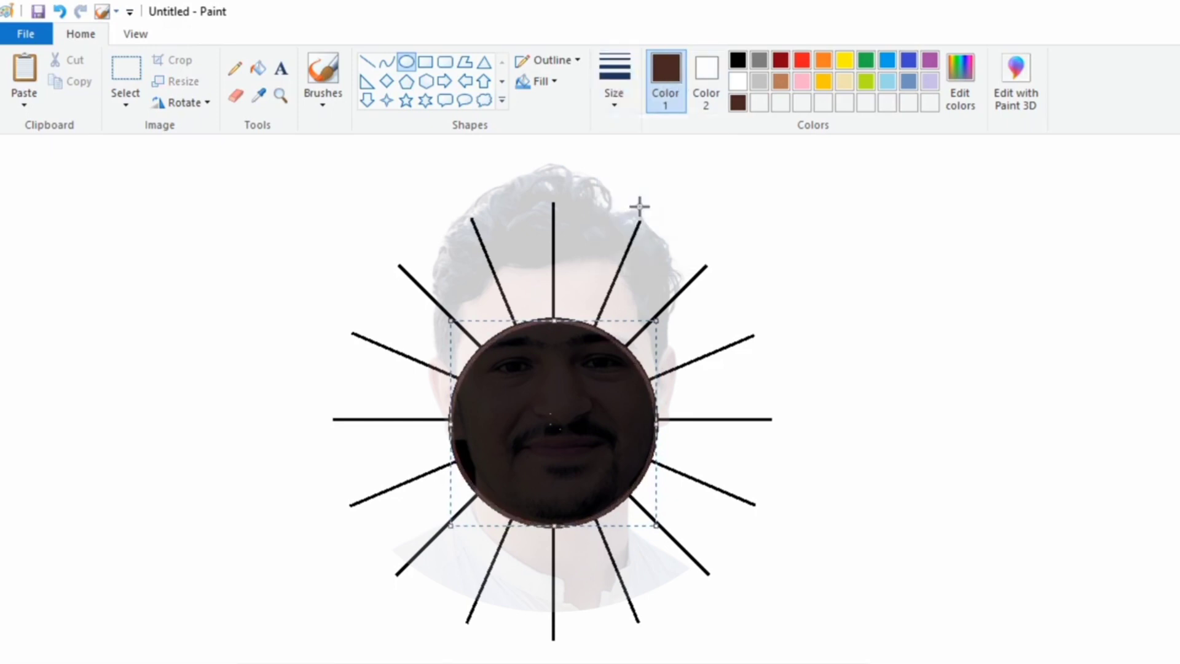
left_click(778, 254)
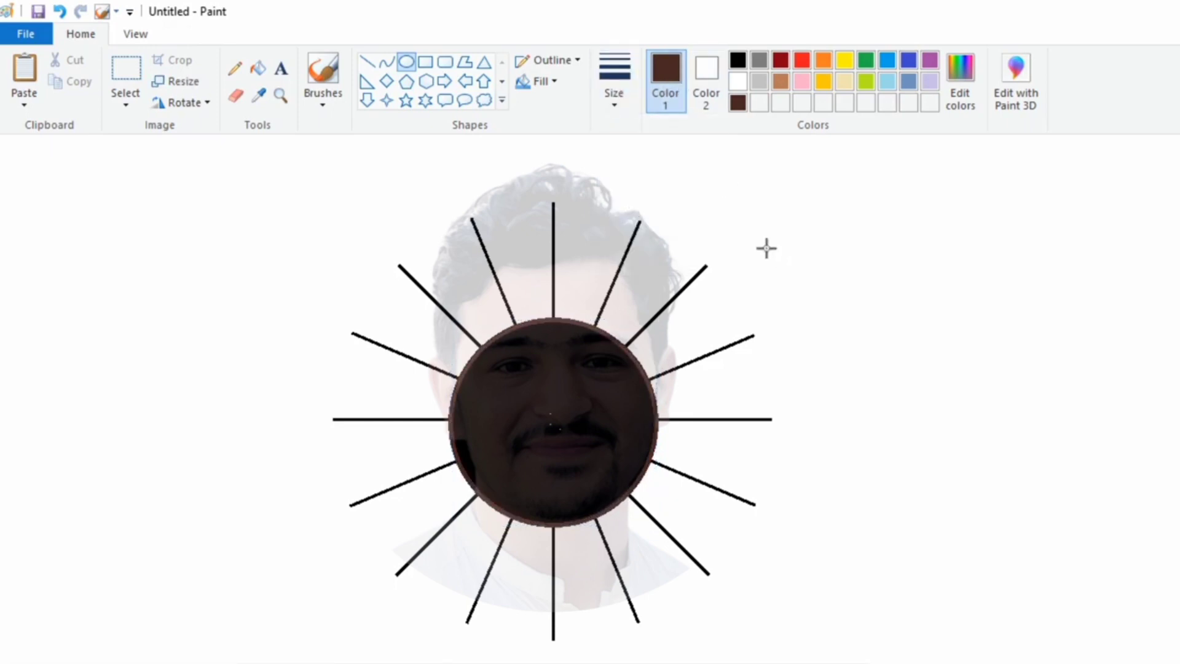
Draw a black curve with the second line thickness as a rounded petal tip joining the top vertical ray and its left neighbour
left_click(740, 64)
left_click(386, 62)
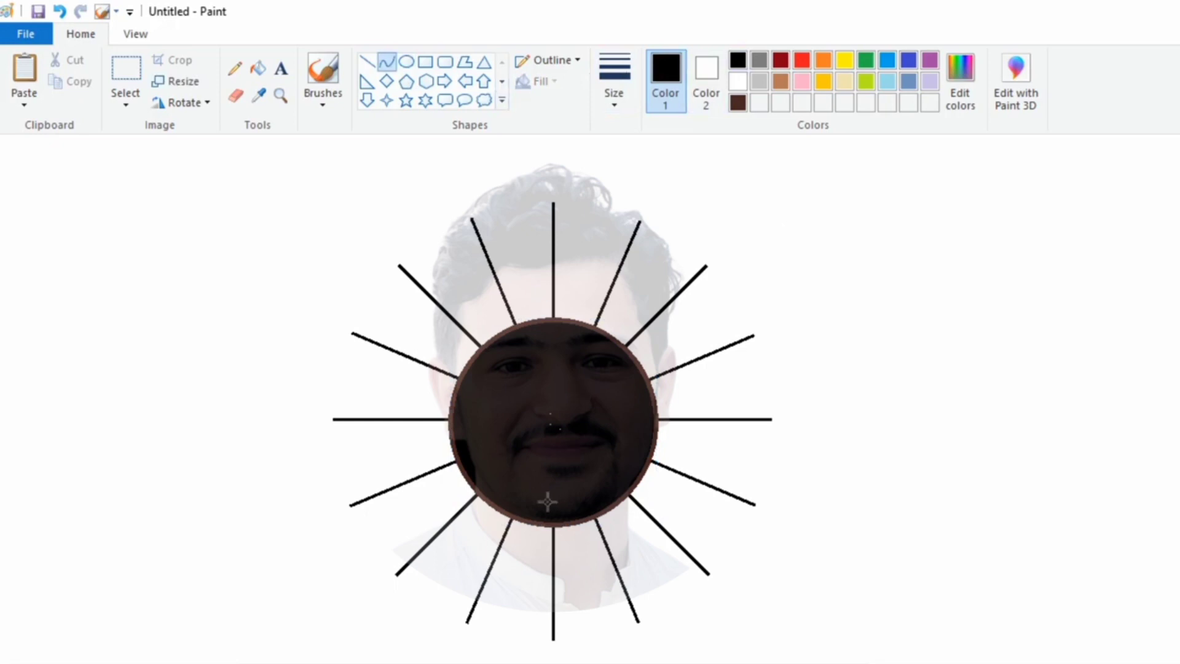
scroll(548, 502, "up", 3)
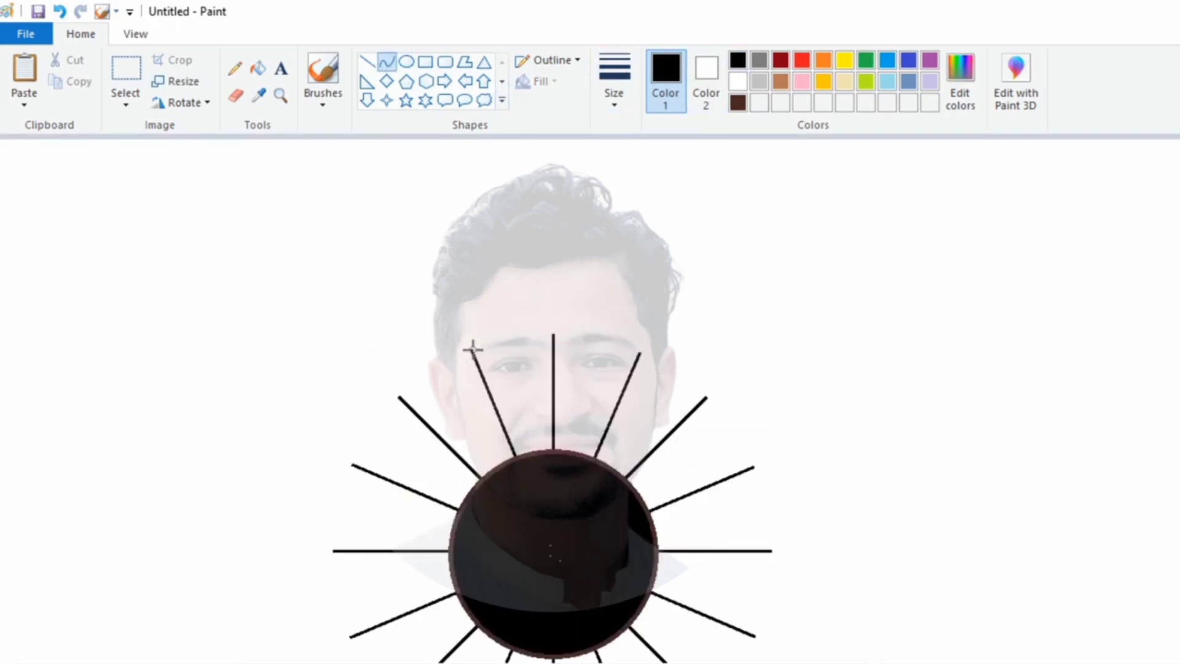
left_click(631, 97)
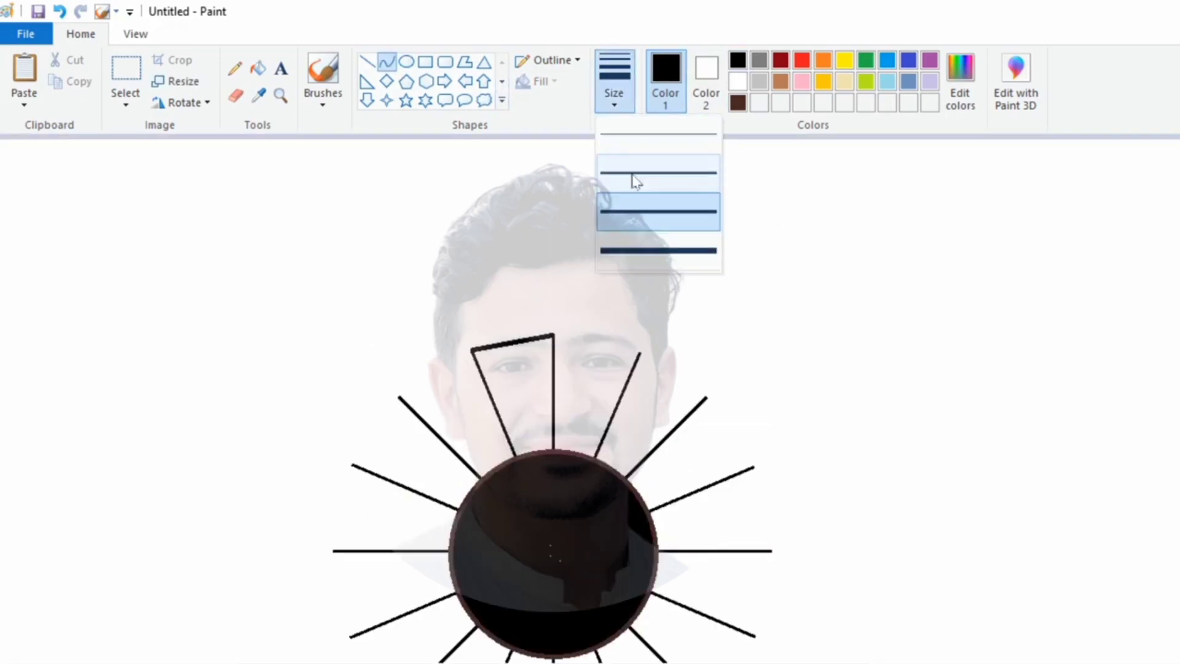
left_click(632, 180)
left_click_drag(492, 326, 538, 249)
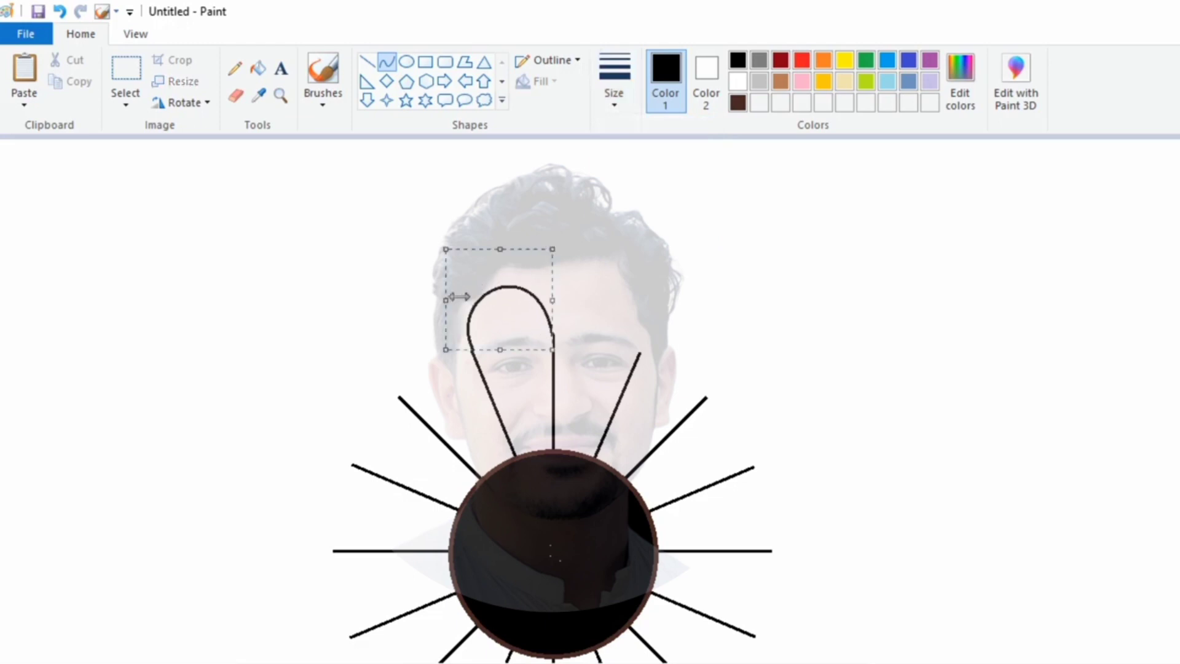
left_click_drag(553, 298, 554, 299)
left_click(663, 300)
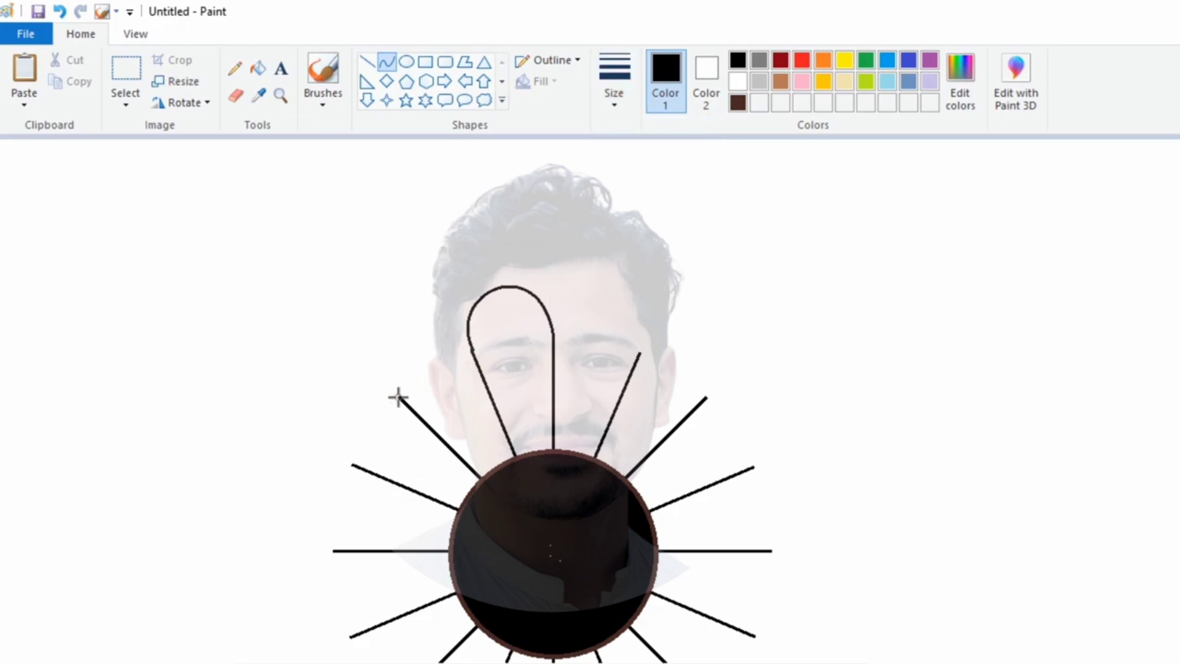
Draw three more curved petal tips between neighbouring rays, counterclockwise down to the left horizontal ray
mouse_move(399, 397)
left_mouse_down()
mouse_move(470, 351)
mouse_move(360, 343)
mouse_move(429, 295)
left_mouse_up()
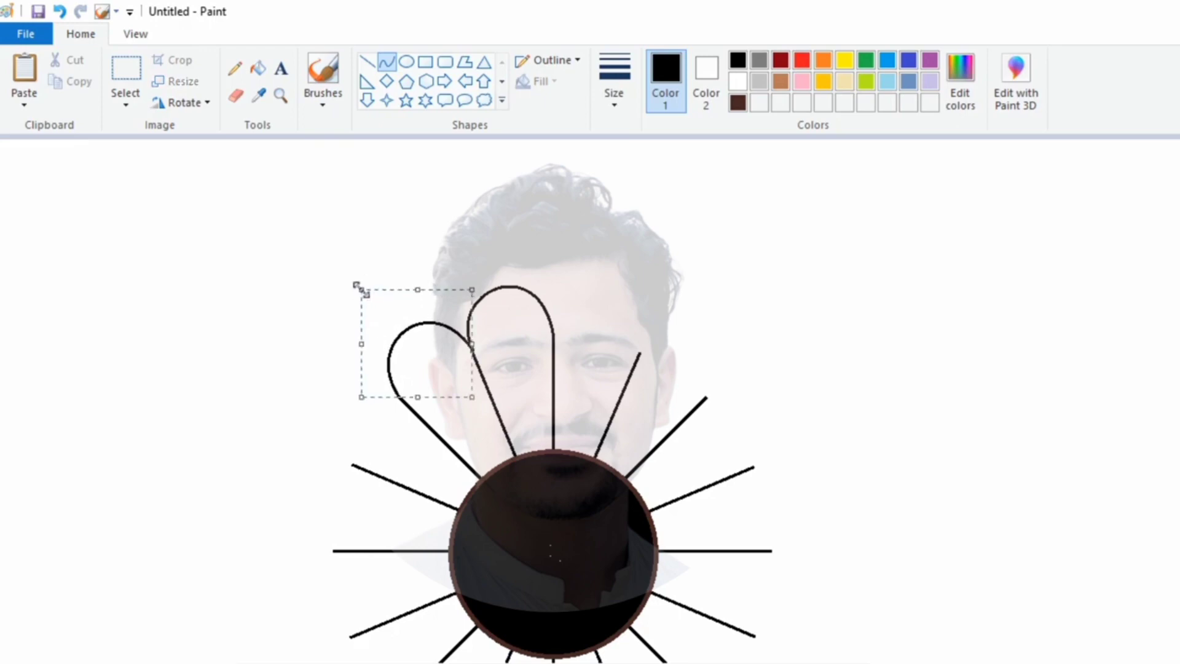
left_click(348, 317)
scroll(369, 344, "down", 3)
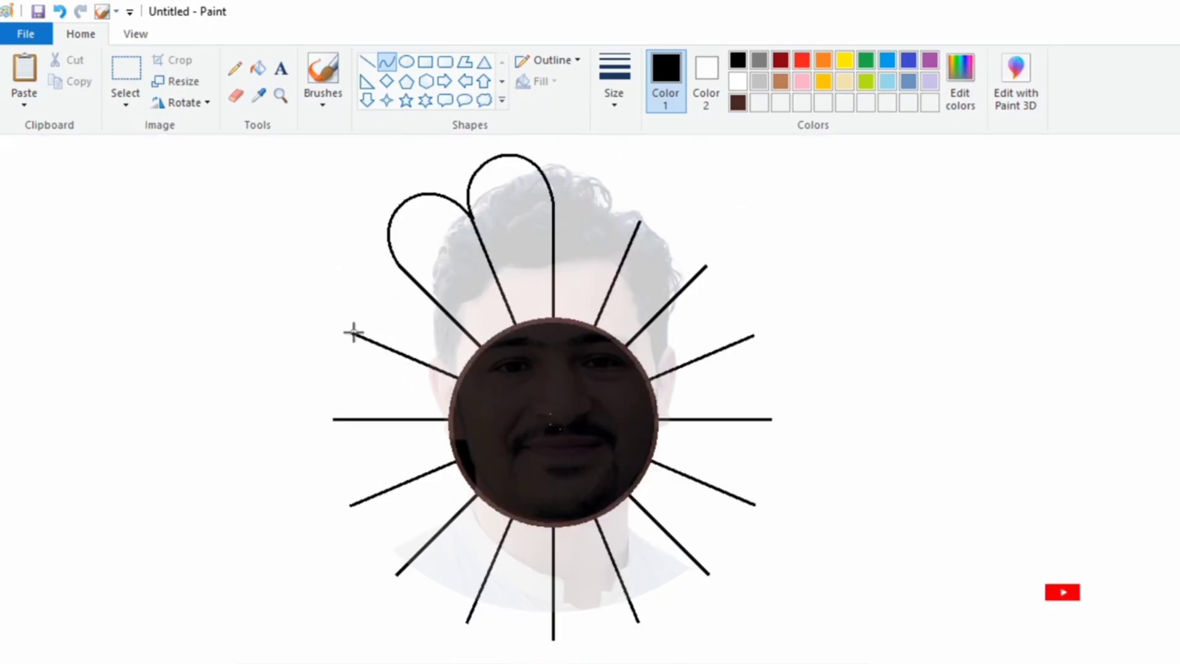
mouse_move(353, 333)
left_mouse_down()
mouse_move(395, 263)
mouse_move(301, 274)
mouse_move(304, 247)
mouse_move(343, 223)
left_mouse_up()
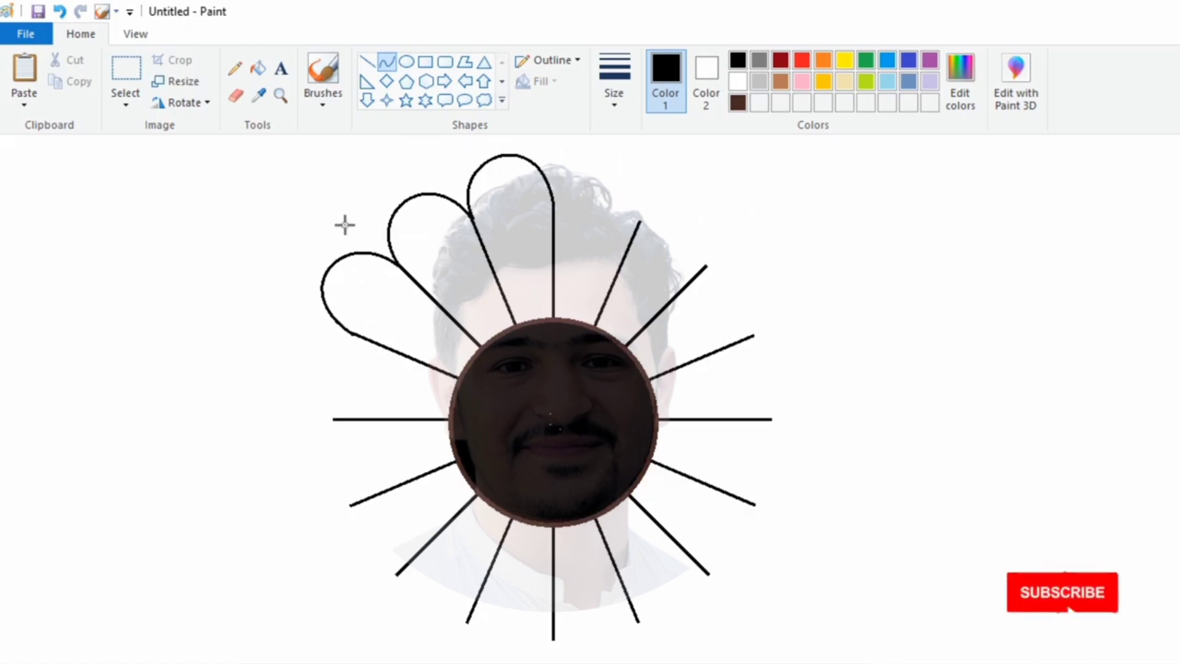
left_click(198, 357)
left_click_drag(351, 333, 330, 418)
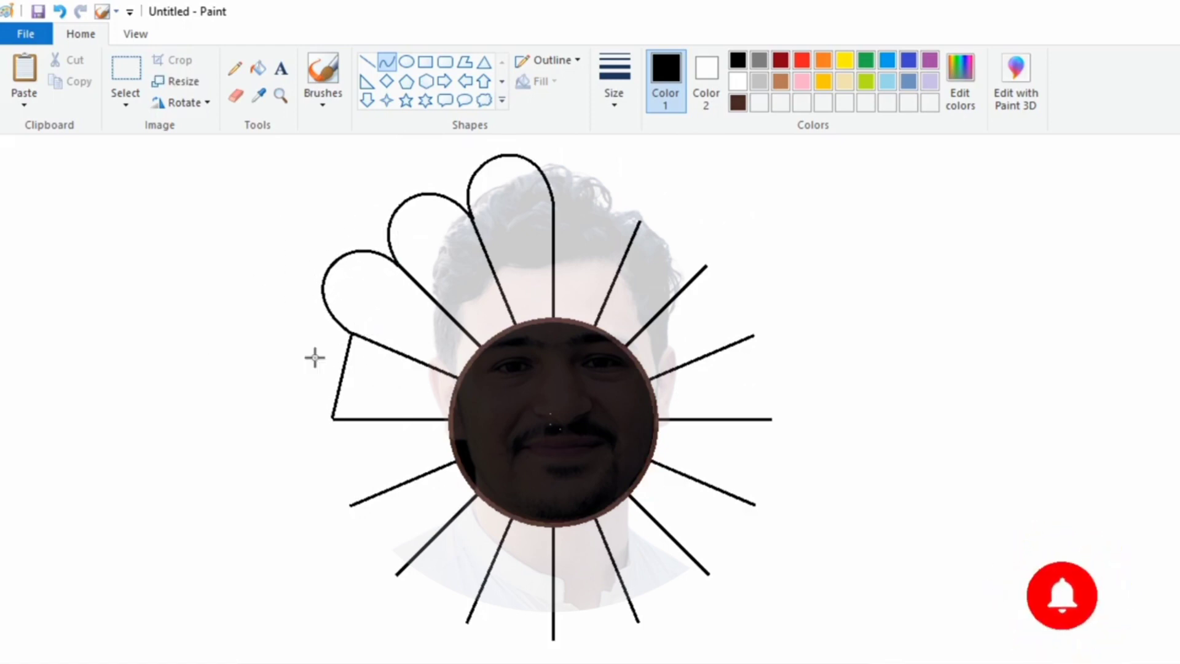
left_click_drag(314, 357, 256, 415)
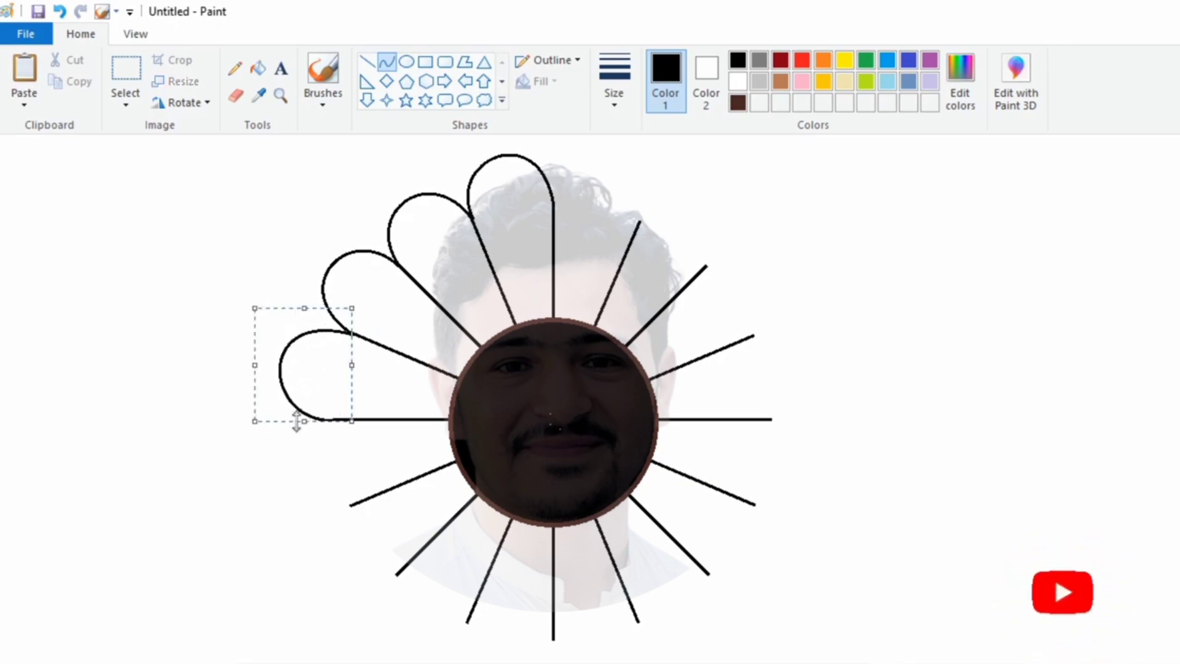
left_click(197, 310)
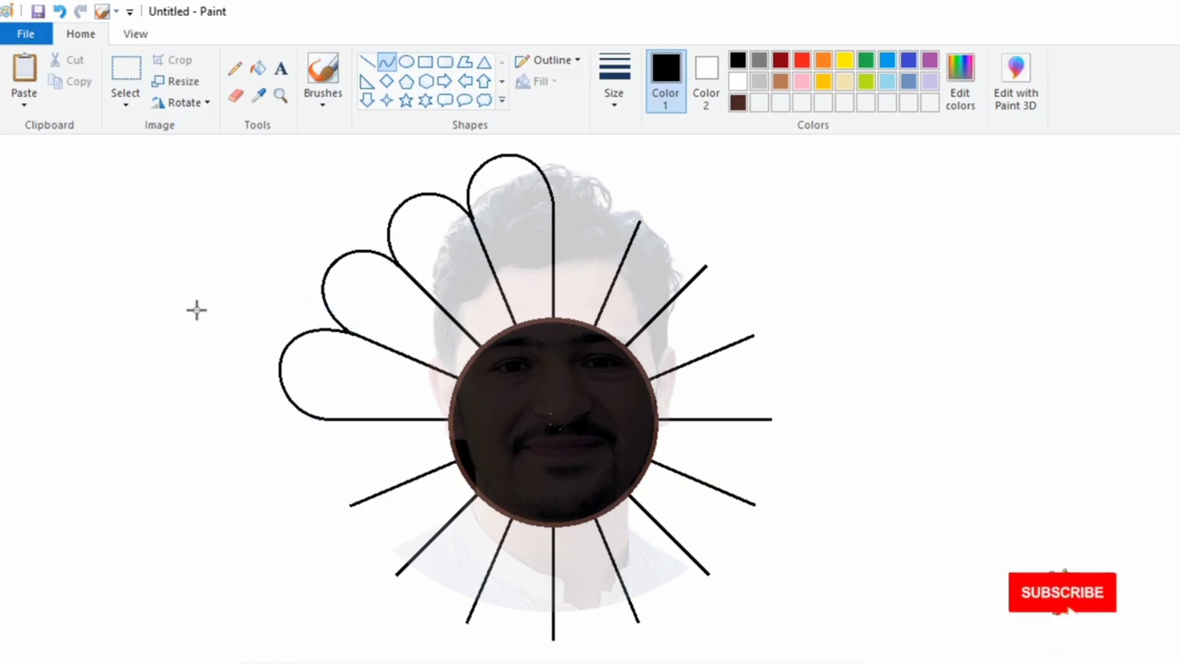
Cut the flower's upper-left quarter containing the finished petals and delete the remaining rays and centre from the canvas
left_click(125, 69)
left_click_drag(250, 143, 555, 422)
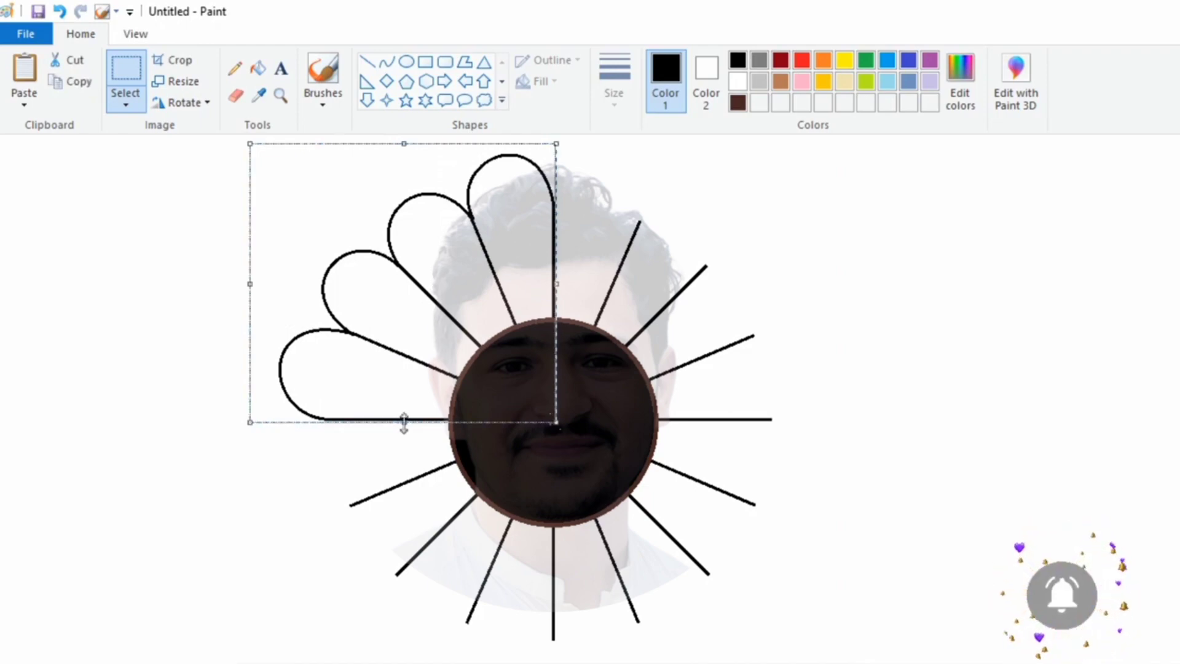
right_click(437, 309)
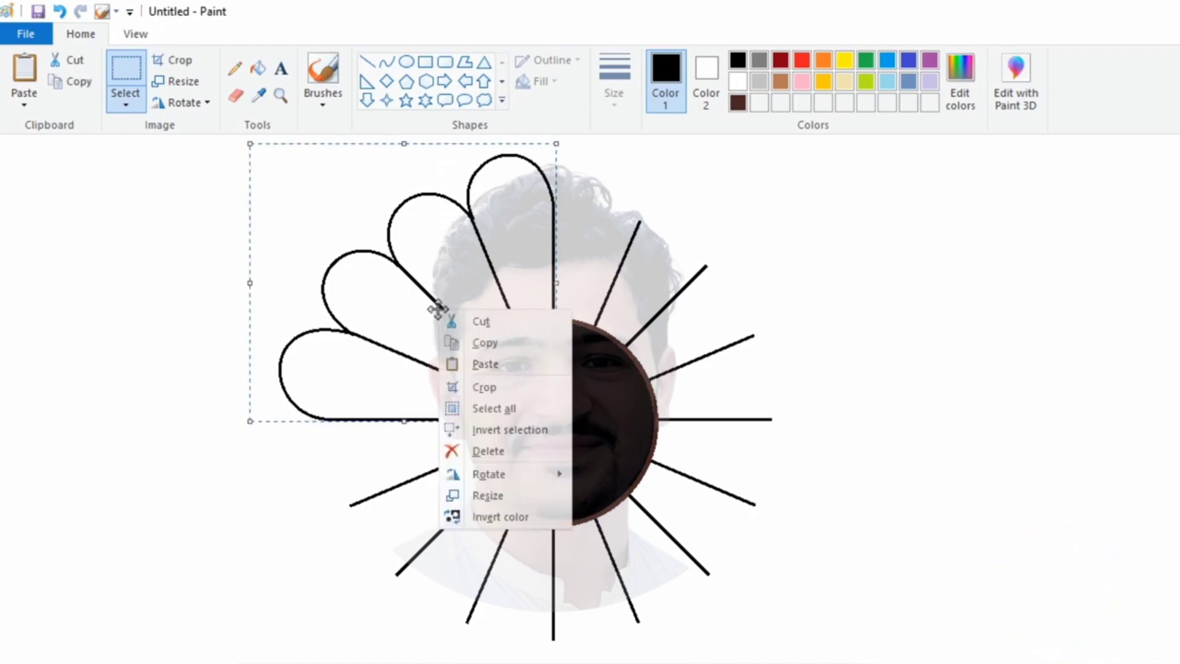
left_click(482, 321)
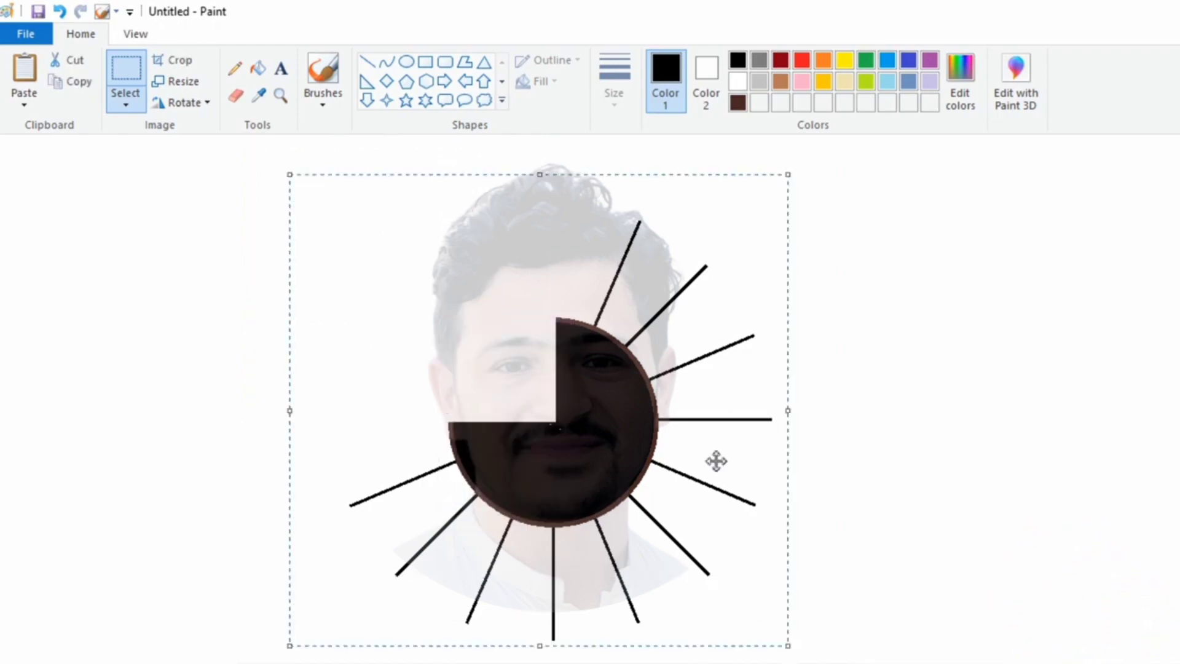
right_click(642, 337)
left_click(687, 481)
Paste the cut petal quarter and move it horizontally to the middle of the canvas
right_click(343, 275)
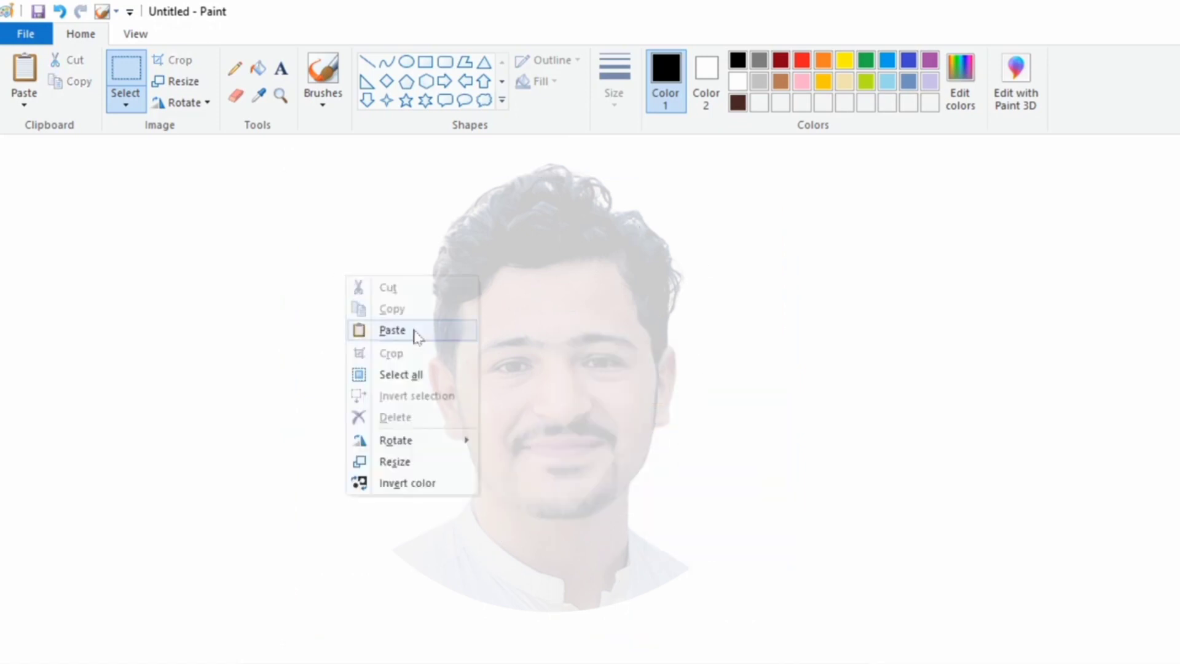
left_click(414, 329)
mouse_move(228, 320)
left_mouse_down()
mouse_move(437, 342)
mouse_move(486, 326)
mouse_move(622, 322)
left_mouse_up()
Paste a second petal quarter, flip it horizontally and place it against the straight vertical edge of the first quarter
right_click(175, 239)
left_click(239, 293)
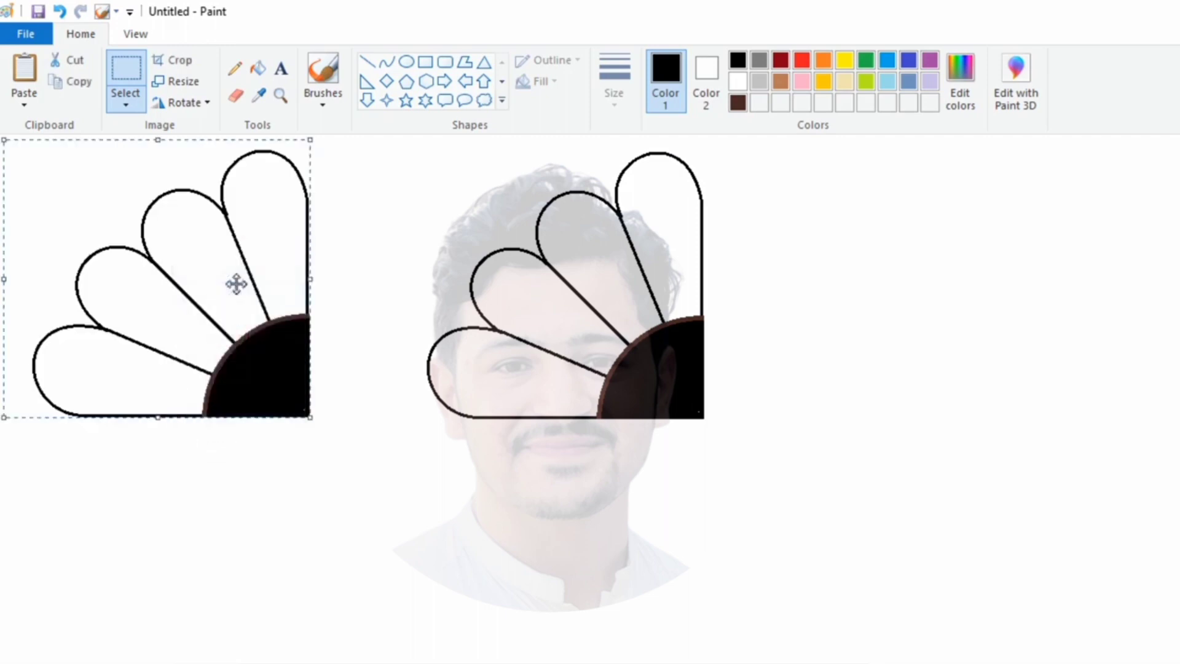
right_click(236, 284)
mouse_move(273, 449)
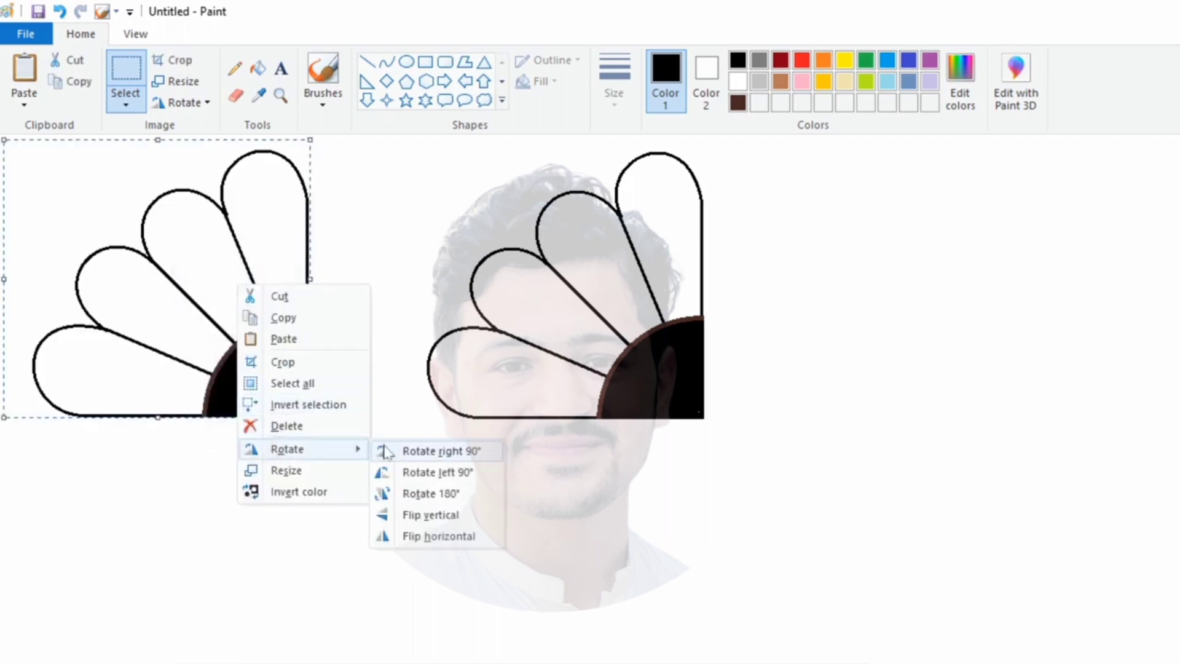
left_click(387, 536)
left_click_drag(118, 350, 814, 351)
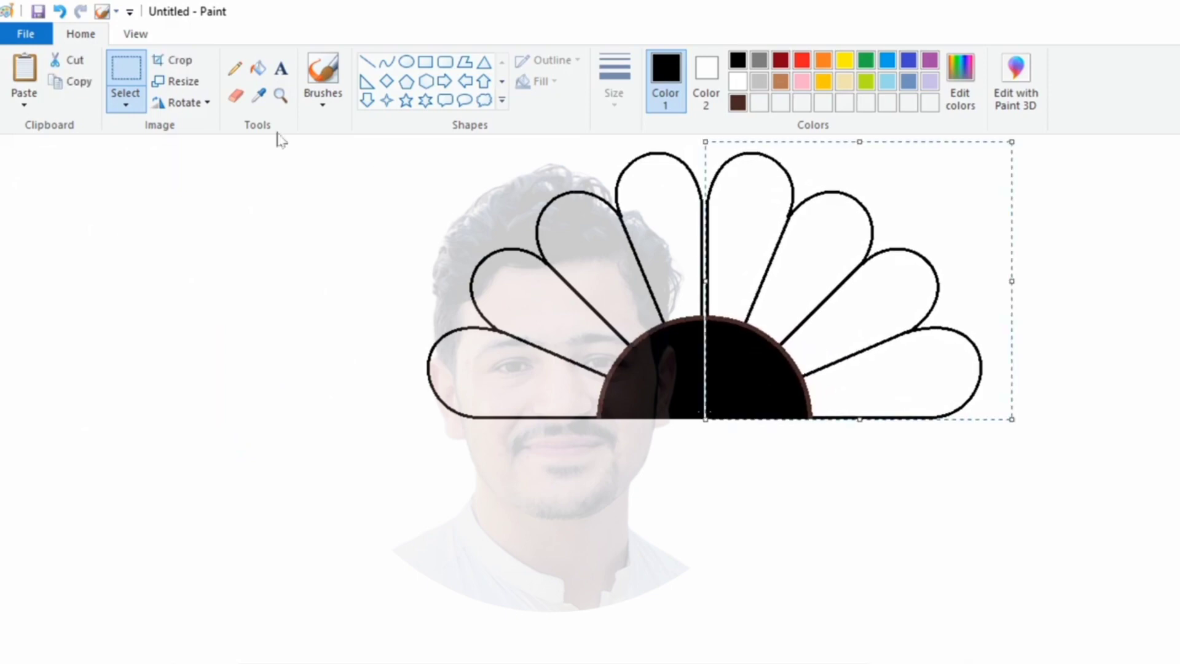
Make the mirrored quarter's selection transparent and nudge it left until its vertical edge line overlaps the first quarter's
left_click(125, 105)
left_click(184, 274)
key("Left")
key("Left")
key("Left")
key("Left")
key("Left")
key("Left")
key("Left")
key("Left")
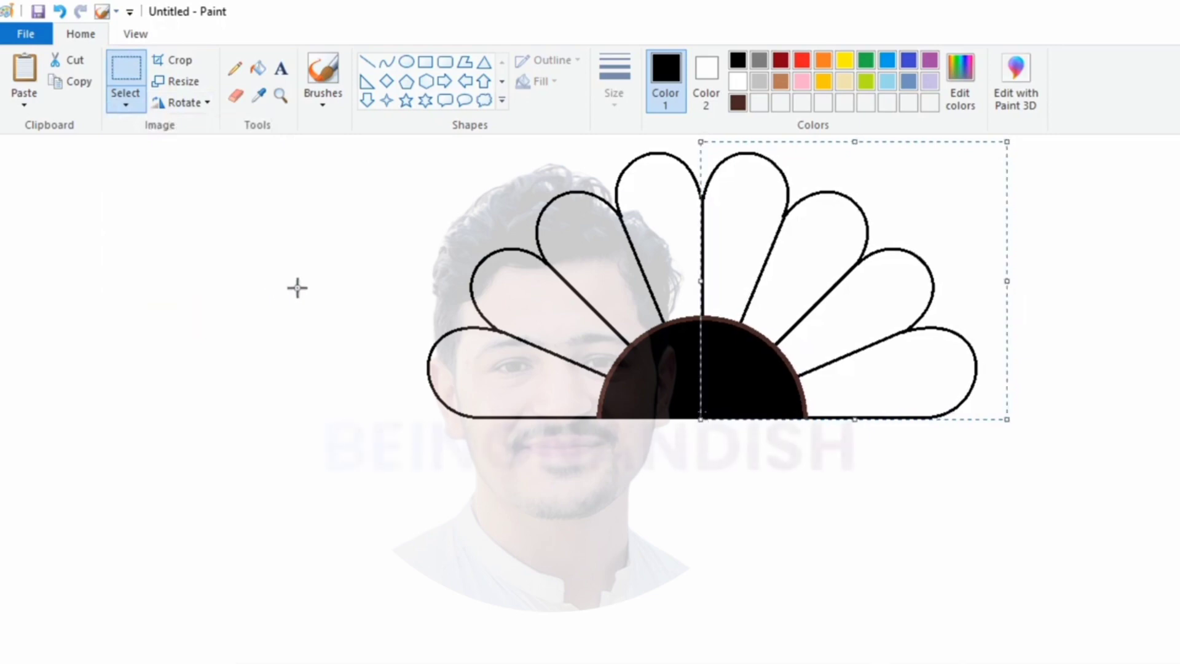
left_click(297, 288)
Copy the assembled upper half of the flower and paste a duplicate of it
left_click_drag(893, 418, 985, 421)
right_click(822, 232)
left_click(837, 265)
right_click(123, 225)
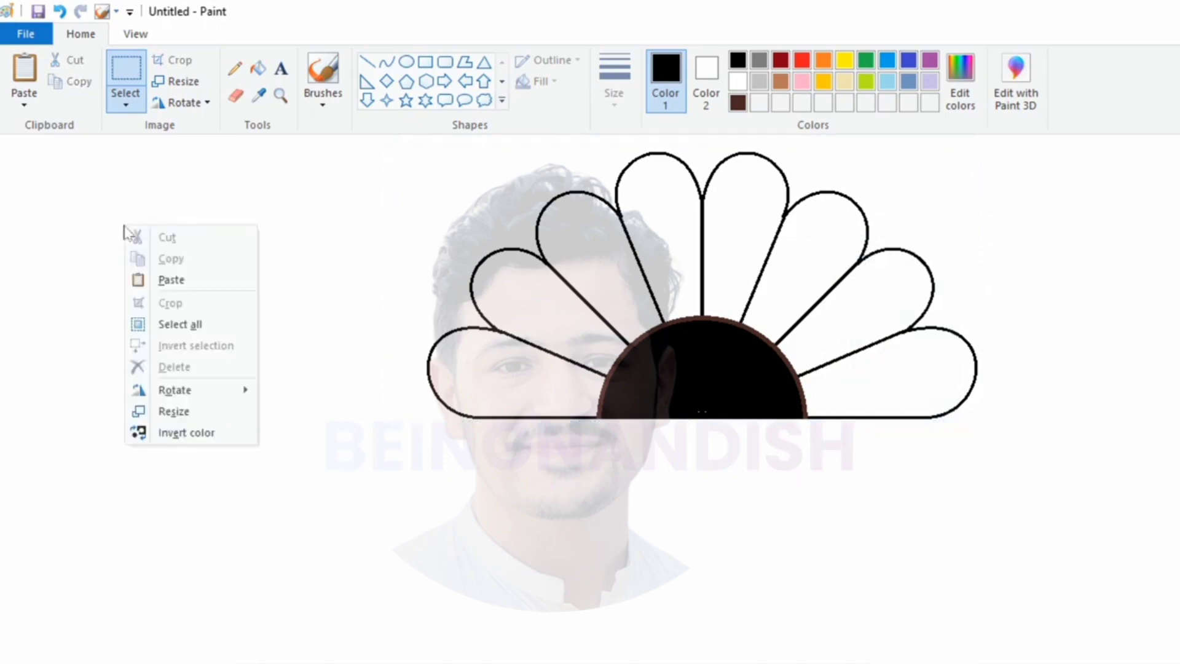
left_click(184, 276)
Make the pasted half's selection transparent and flip it vertically
left_click(125, 102)
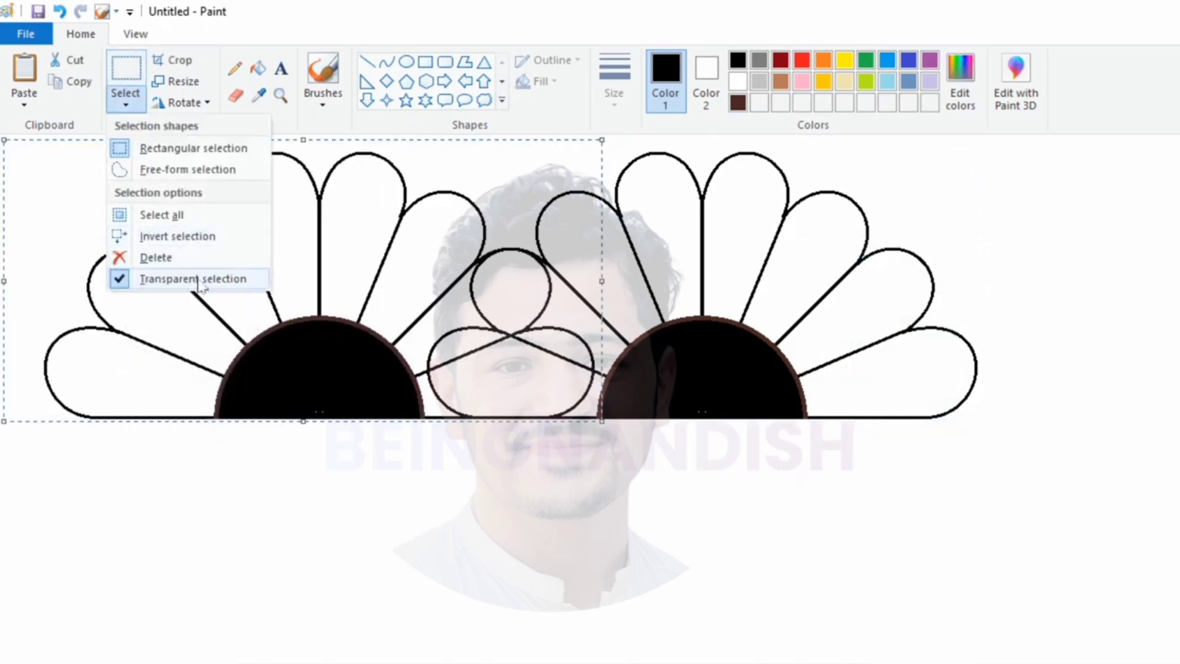
left_click(178, 279)
right_click(359, 245)
mouse_move(410, 410)
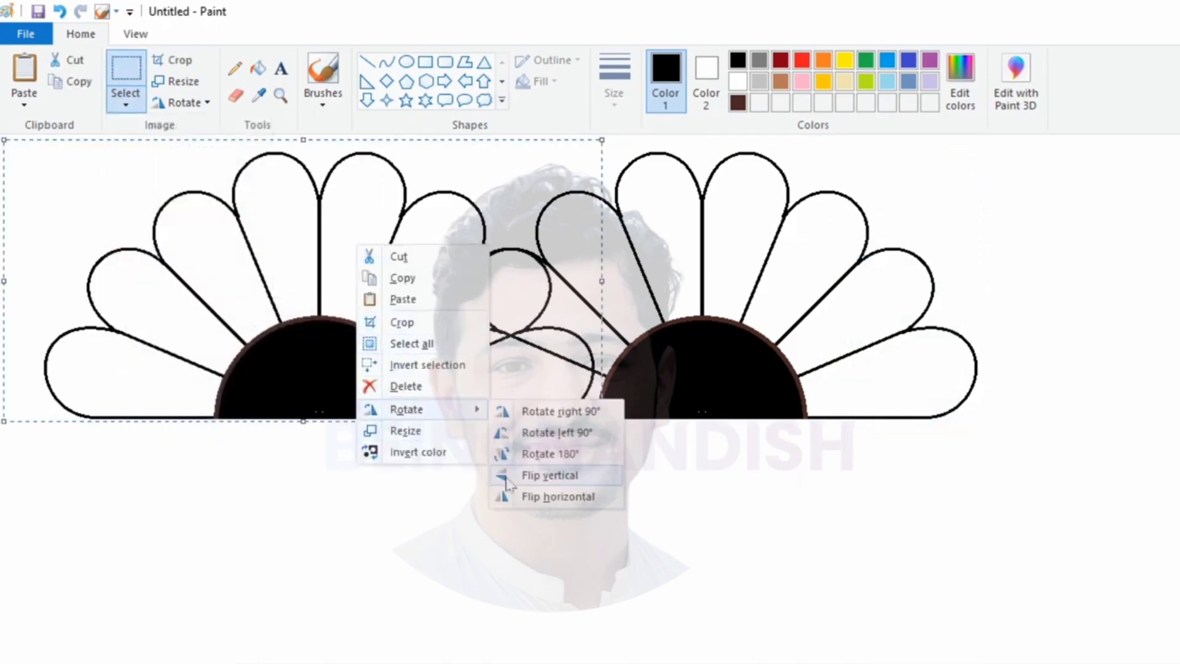
left_click(550, 475)
Move the flipped half beneath the upper half and nudge it until their horizontal lines coincide, completing the flower head
left_click_drag(356, 337, 727, 474)
key("Up")
key("Down")
key("Down")
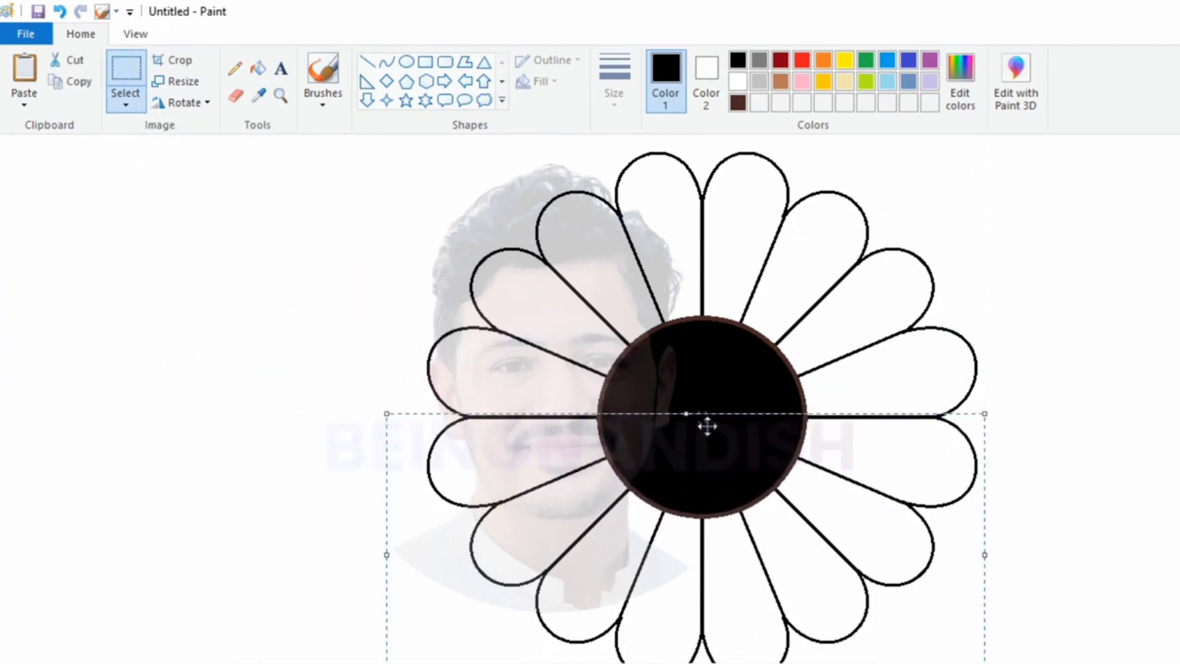
left_click(348, 269)
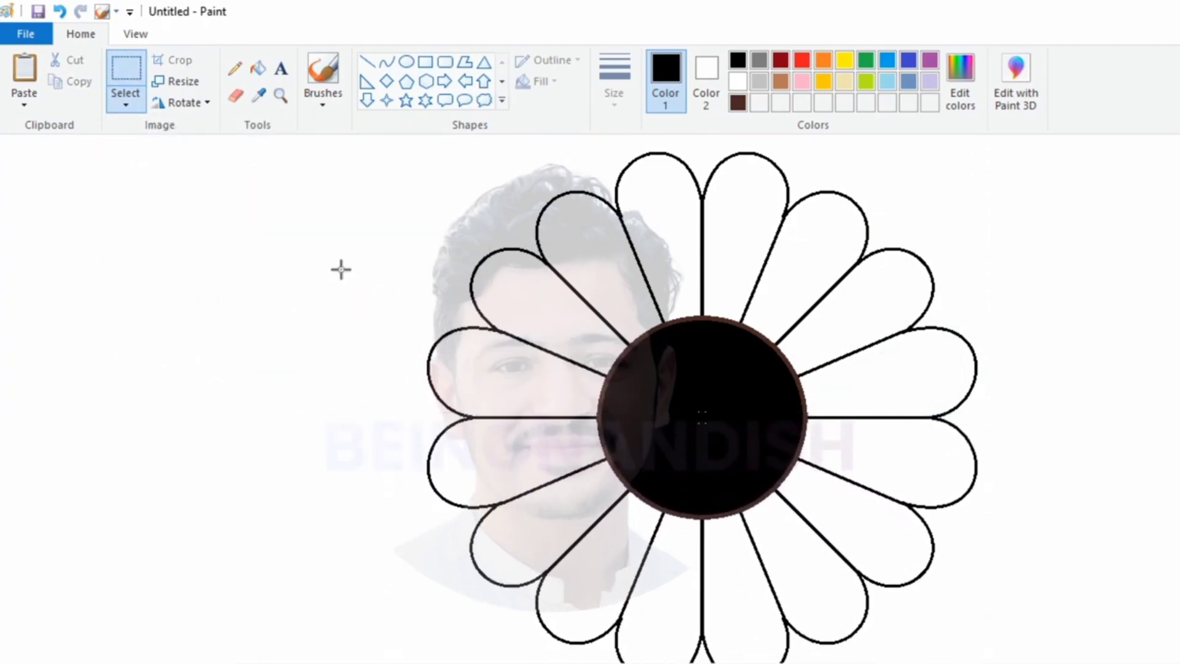
Select the whole flower head, flip it vertically and move it up and to the left to leave room for a stem
left_click(139, 35)
left_click(79, 88)
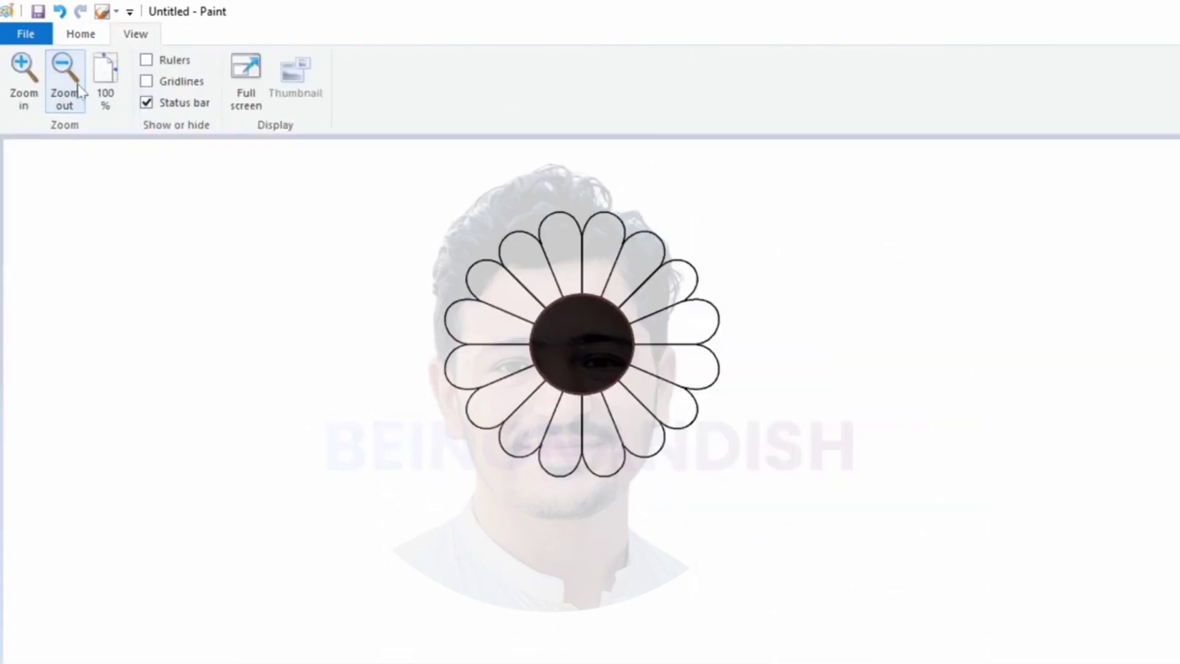
left_click(81, 34)
left_click_drag(734, 472, 746, 481)
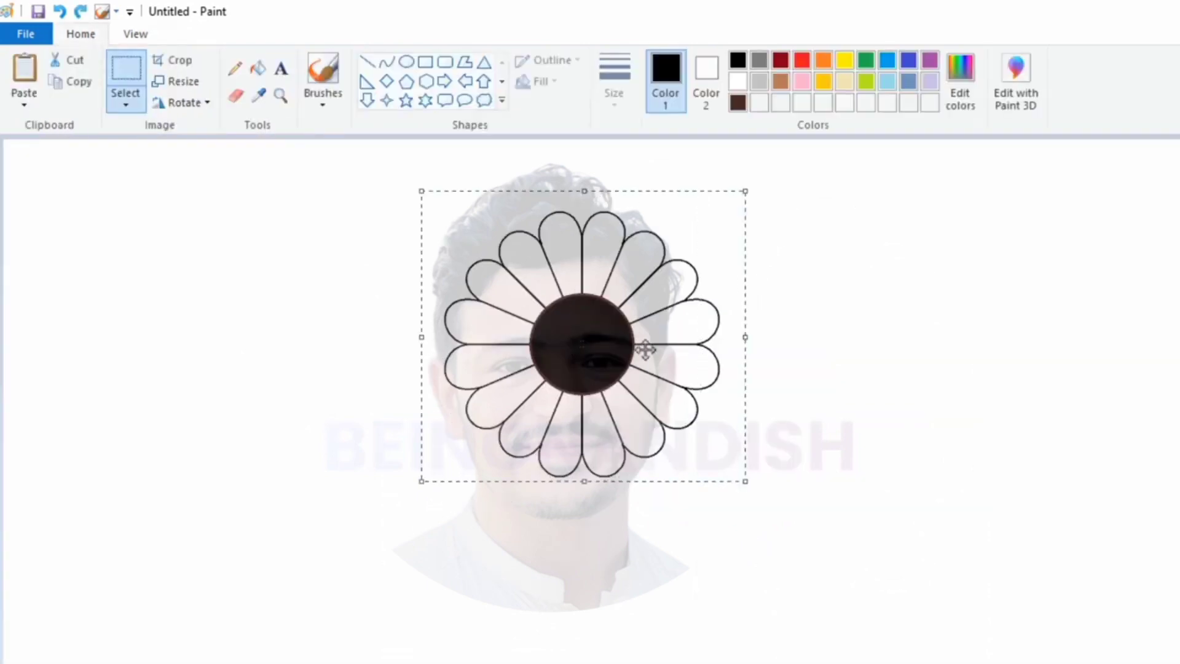
right_click(641, 344)
mouse_move(706, 515)
left_click(797, 581)
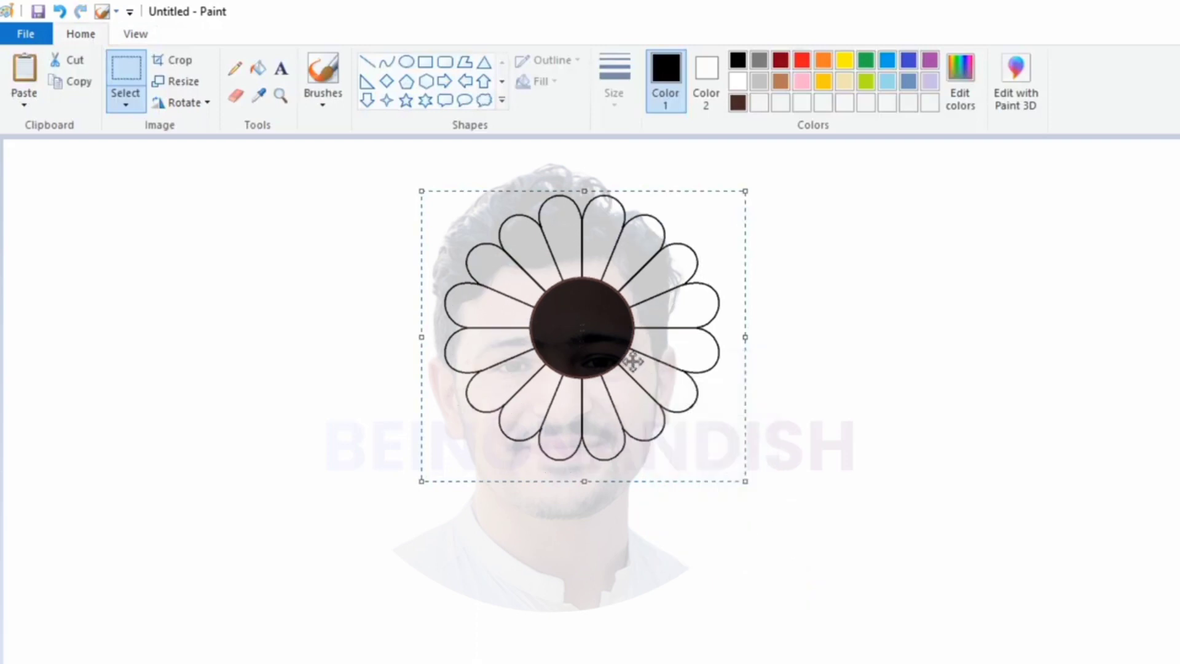
left_click_drag(632, 355, 593, 327)
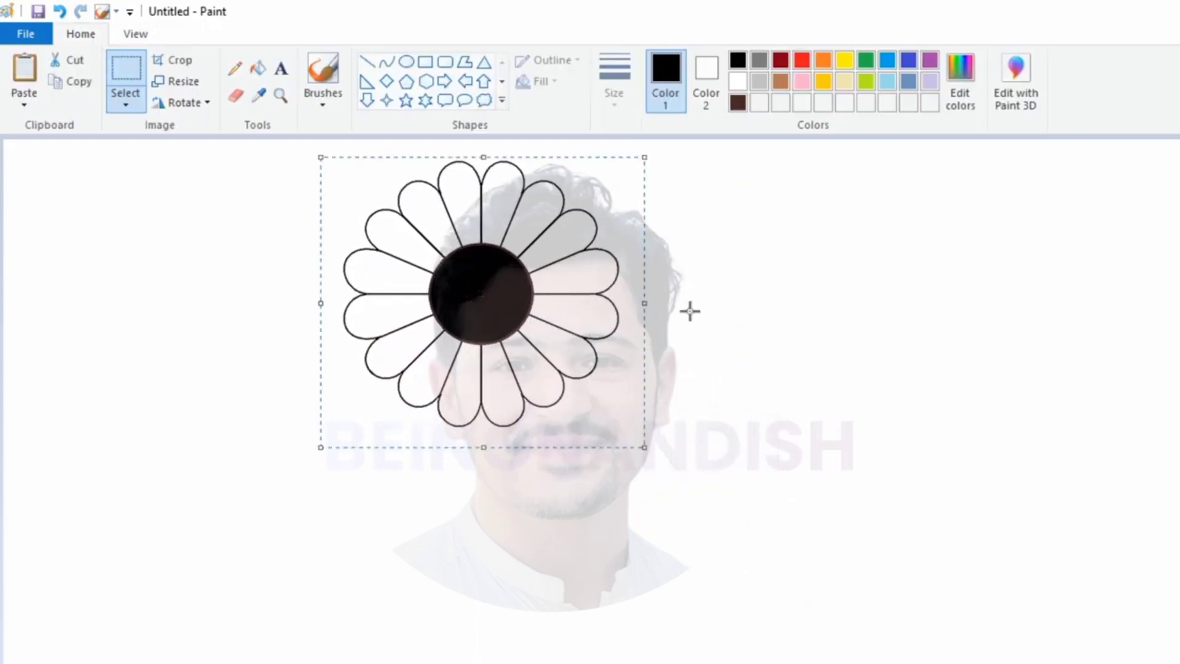
Draw a slightly bowed black curve as the stem's left edge, from the lowest petals down towards the canvas bottom
left_click(387, 61)
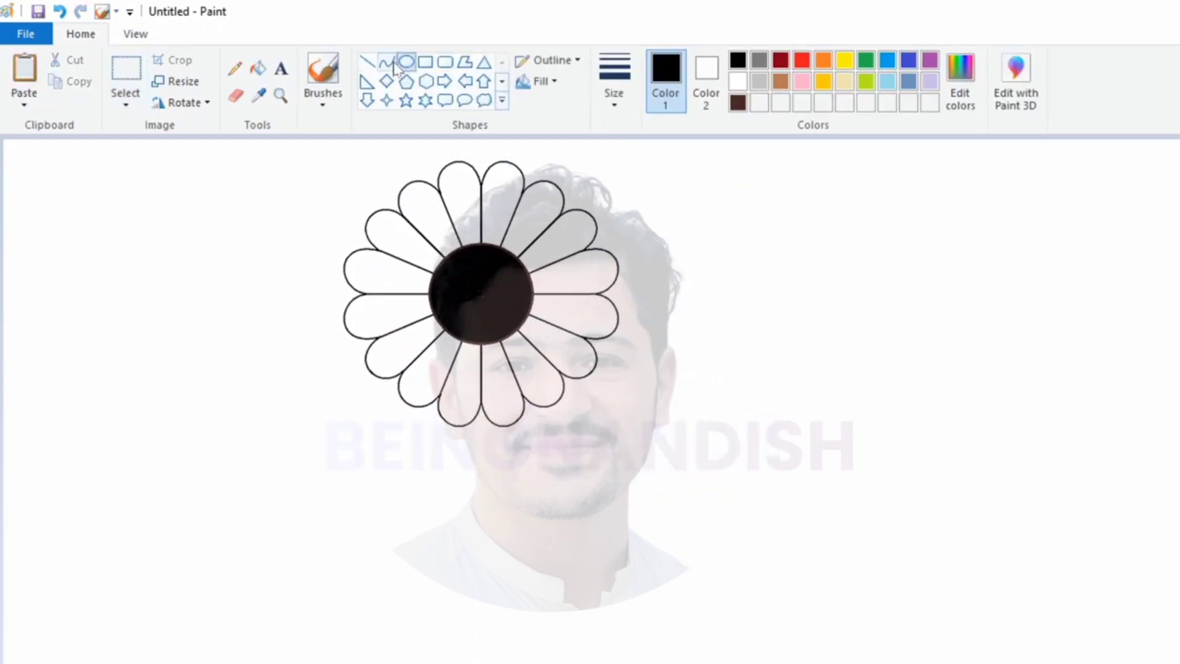
left_click(614, 80)
left_click(617, 163)
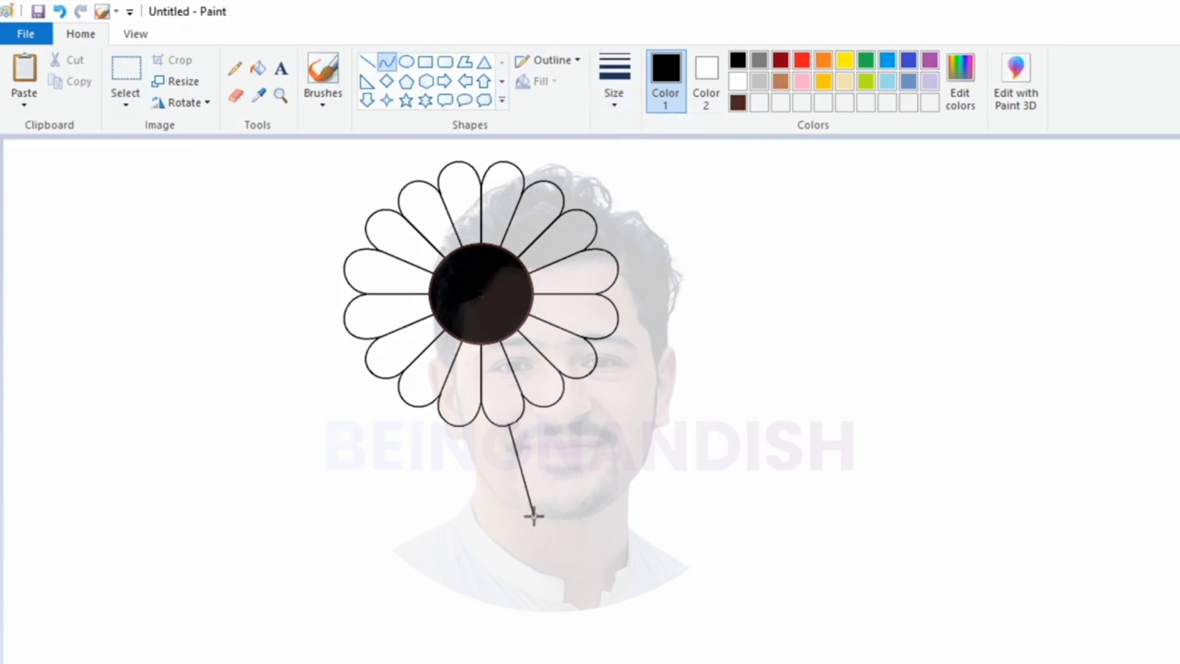
left_click_drag(533, 516, 508, 640)
left_click_drag(540, 495, 528, 577)
left_click(571, 480)
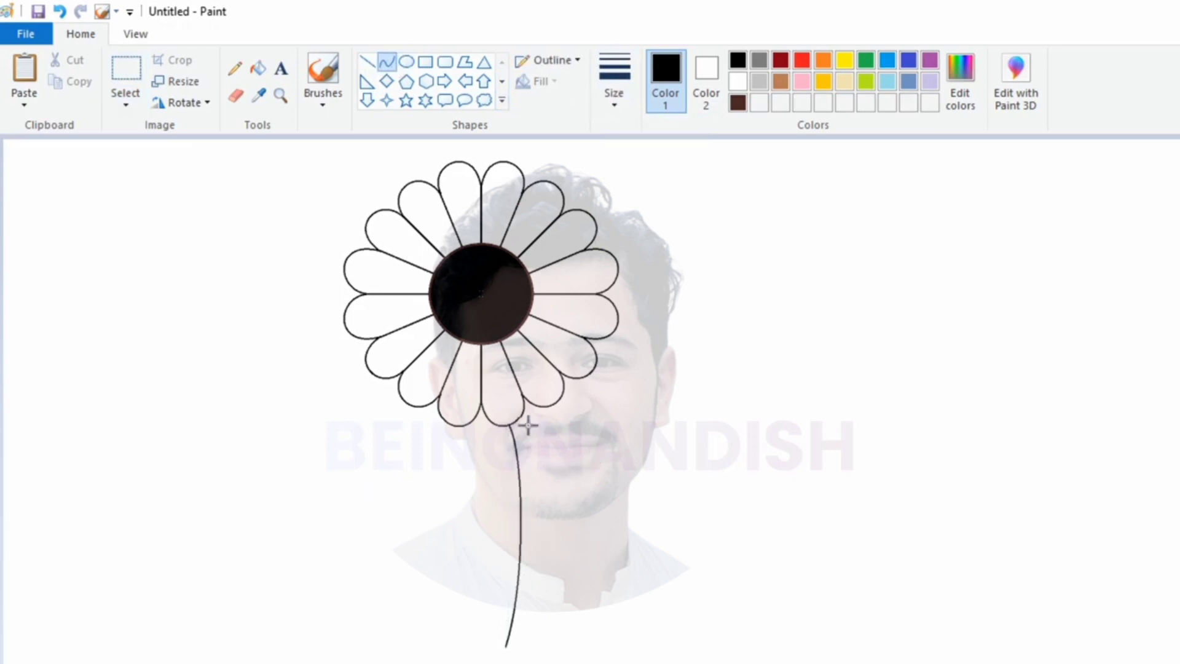
Draw a parallel curve as the stem's right edge and close the stem's lower end
left_click_drag(539, 528, 518, 647)
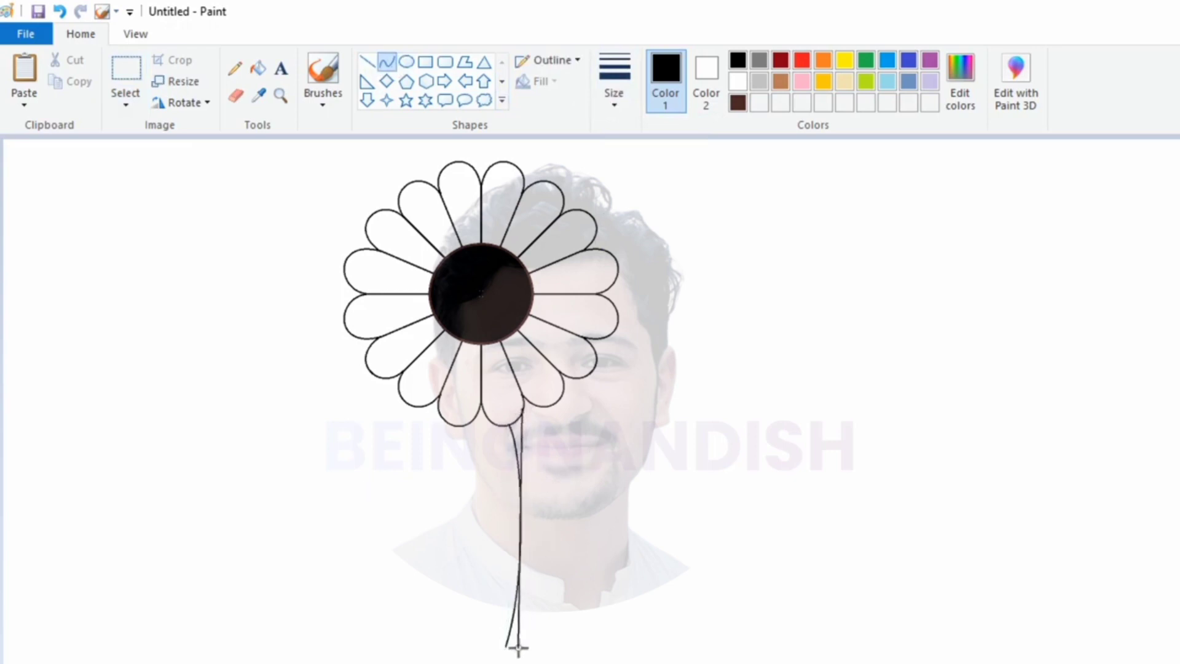
left_click_drag(520, 573, 534, 572)
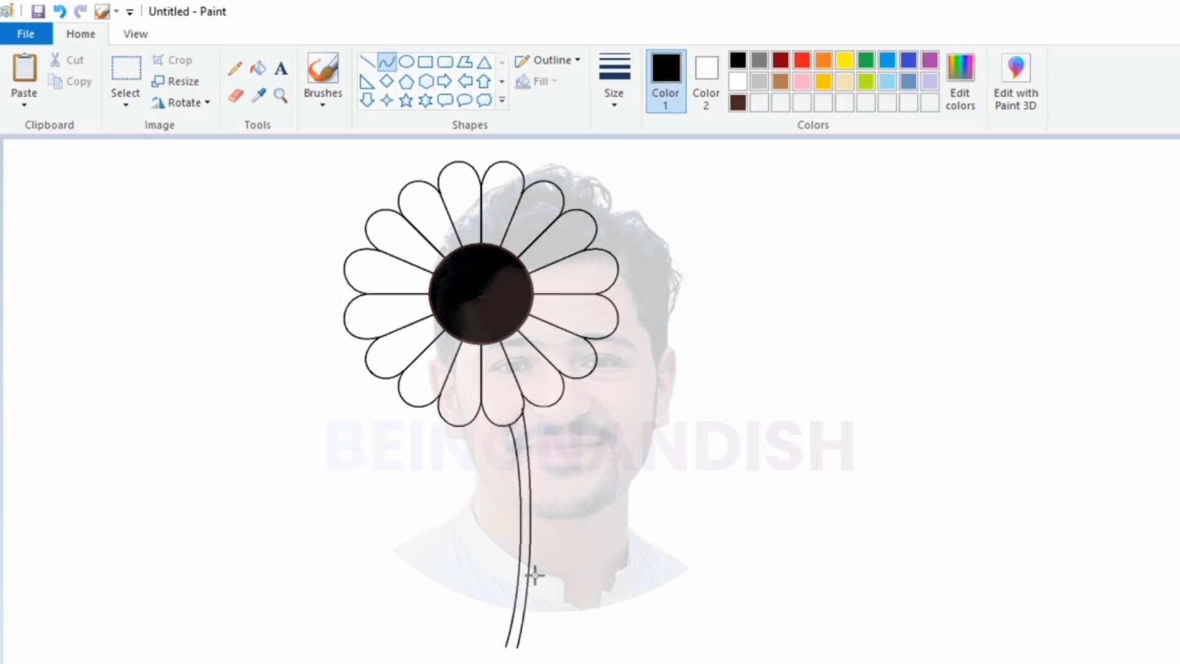
left_click(535, 572)
left_click(612, 542)
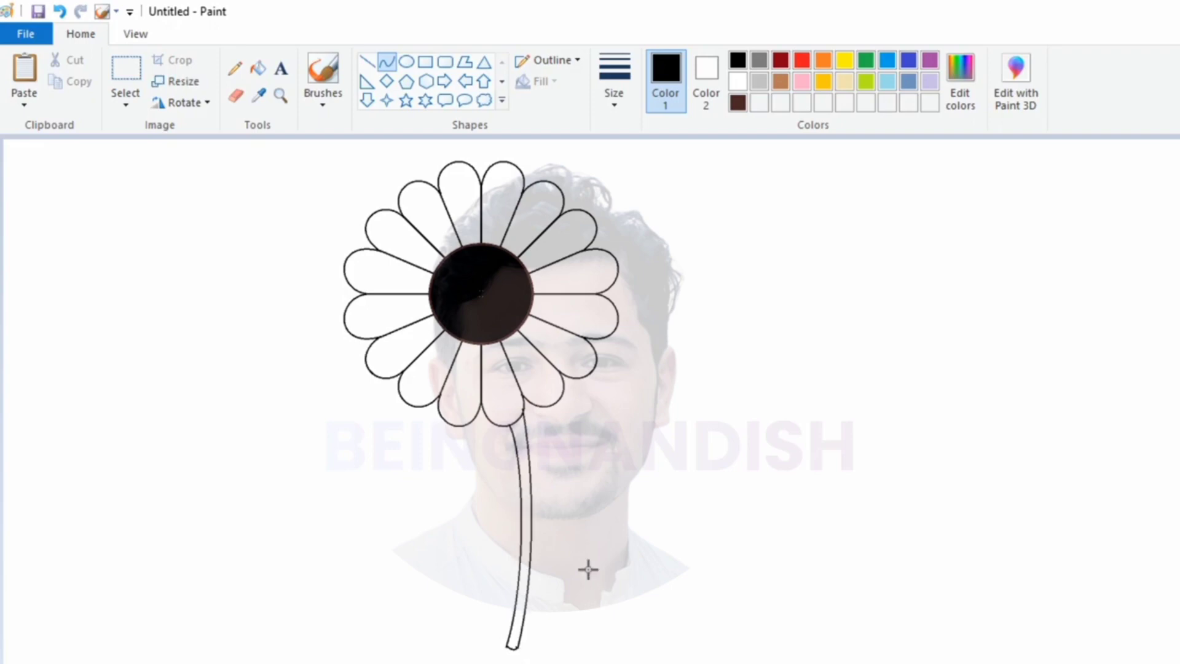
Draw a pointed leaf outline from two curves, rising from the middle of the stem's right side
mouse_move(580, 438)
left_mouse_down()
mouse_move(659, 422)
mouse_move(545, 479)
mouse_move(576, 424)
left_mouse_up()
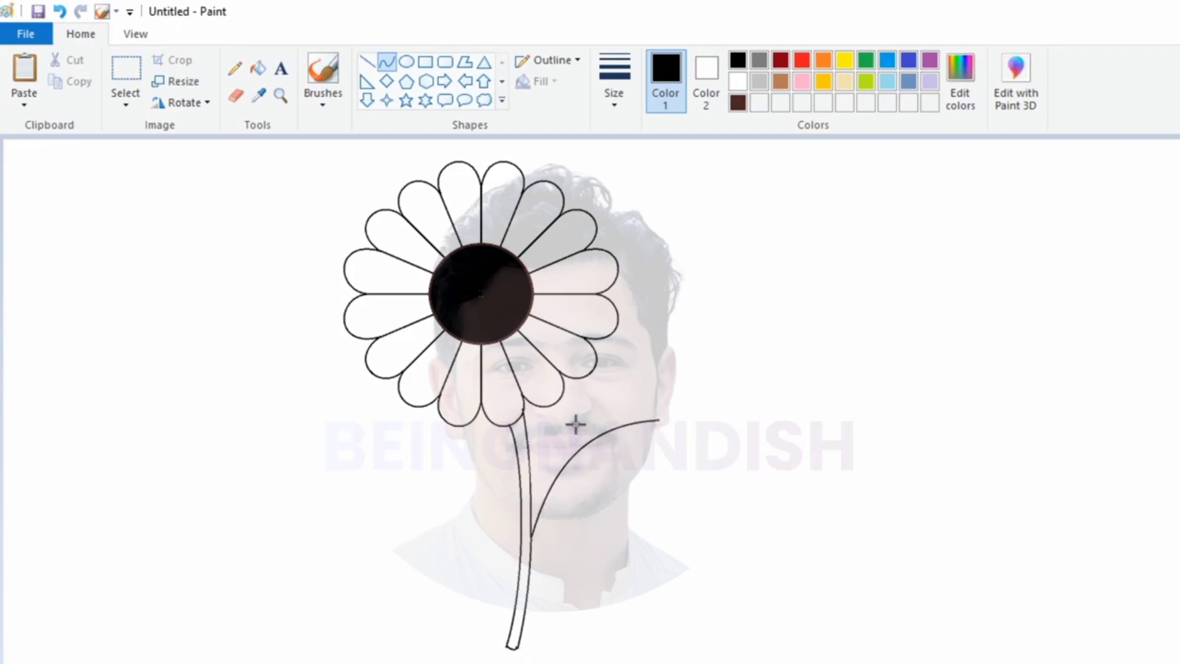
left_click_drag(660, 478, 528, 551)
left_click(728, 480)
left_click_drag(679, 487, 643, 528)
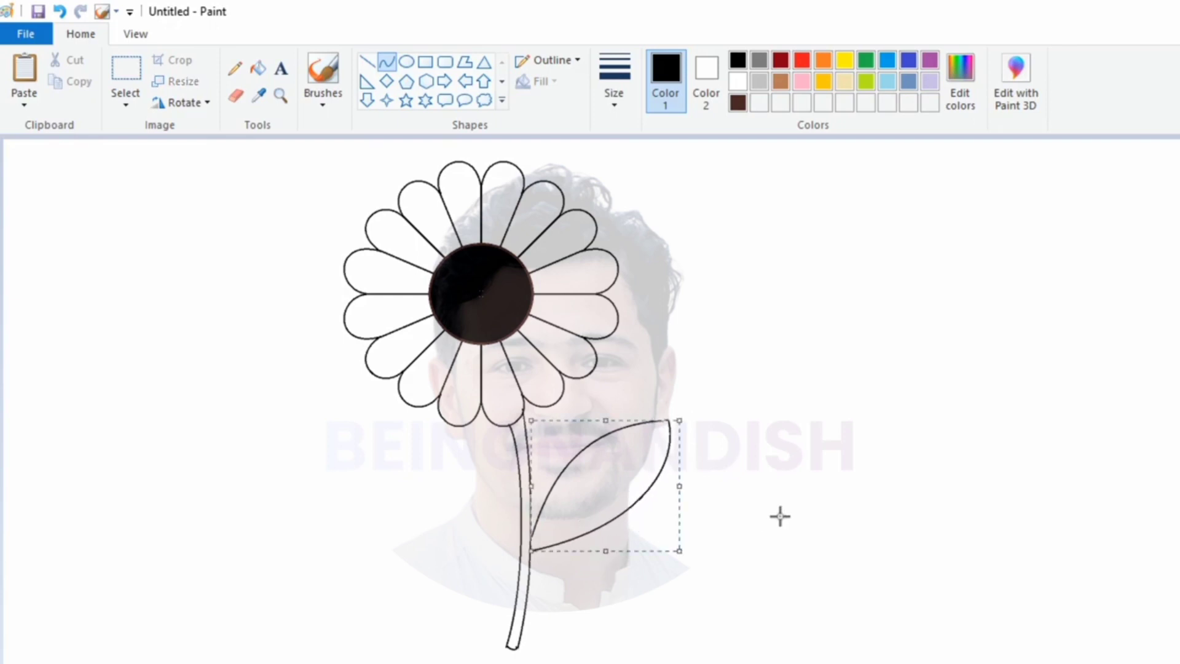
left_click(780, 517)
Draw a second pointed leaf outline from two curves on the stem's lower left side
left_click_drag(379, 481, 517, 586)
mouse_move(455, 531)
left_mouse_down()
mouse_move(437, 495)
mouse_move(492, 506)
mouse_move(506, 503)
mouse_move(500, 492)
left_mouse_up()
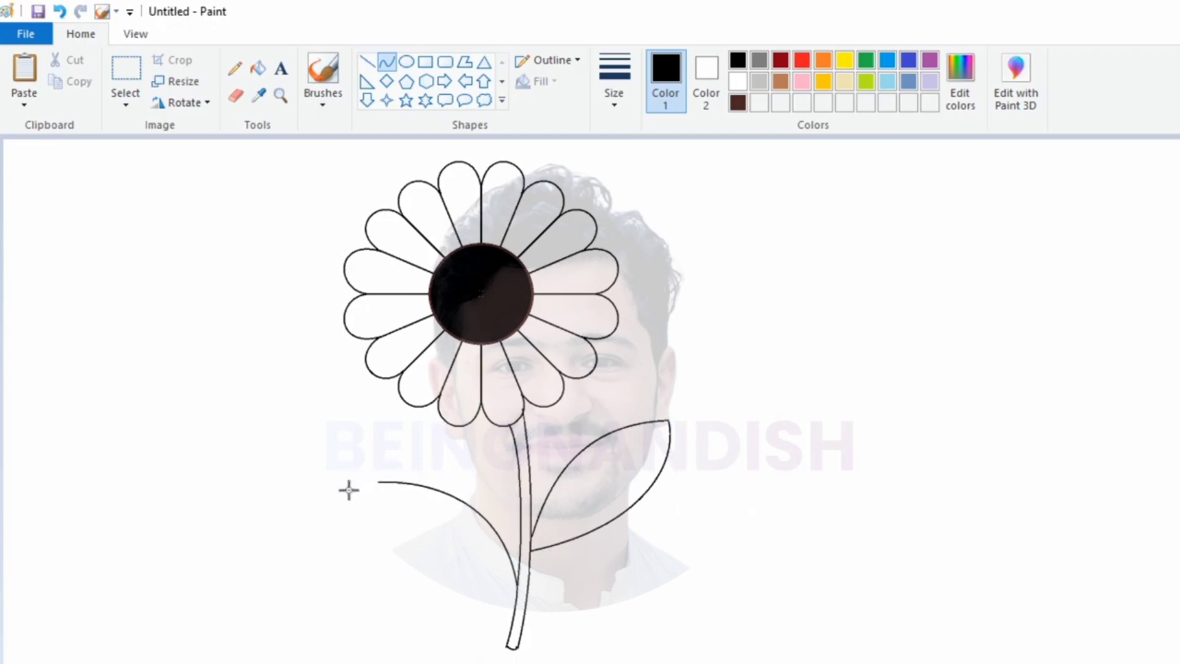
left_click_drag(380, 482, 514, 595)
left_click_drag(411, 553, 441, 608)
left_click(704, 559)
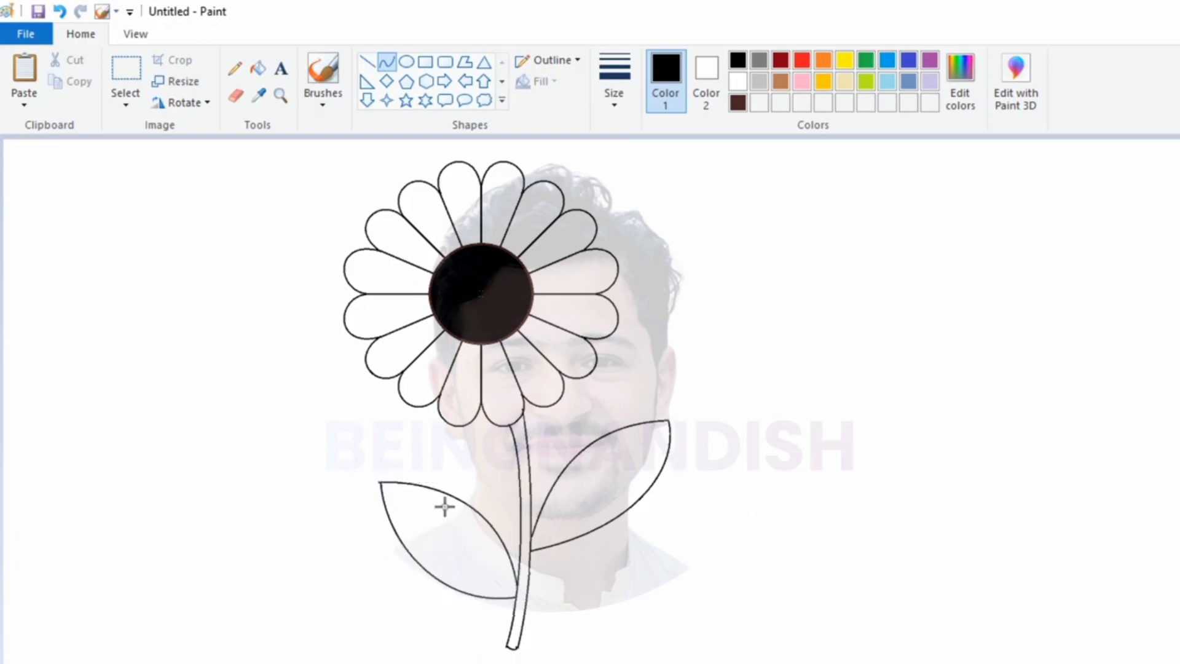
Draw a curved midrib inside each of the two leaves, from the stem to the leaf tip
mouse_move(464, 545)
left_mouse_down()
mouse_move(515, 591)
mouse_move(425, 505)
mouse_move(480, 545)
left_mouse_up()
left_click(597, 494)
left_click_drag(578, 492, 611, 442)
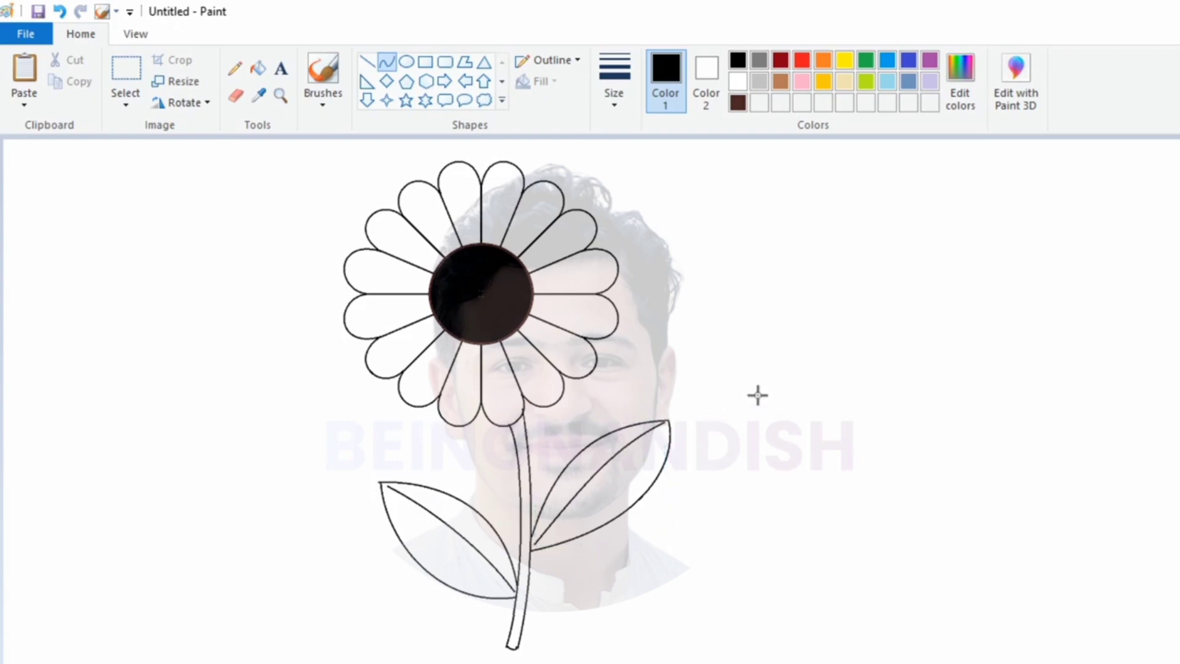
Define a custom dark orange as the drawing colour and add it to the custom colours
left_click(959, 77)
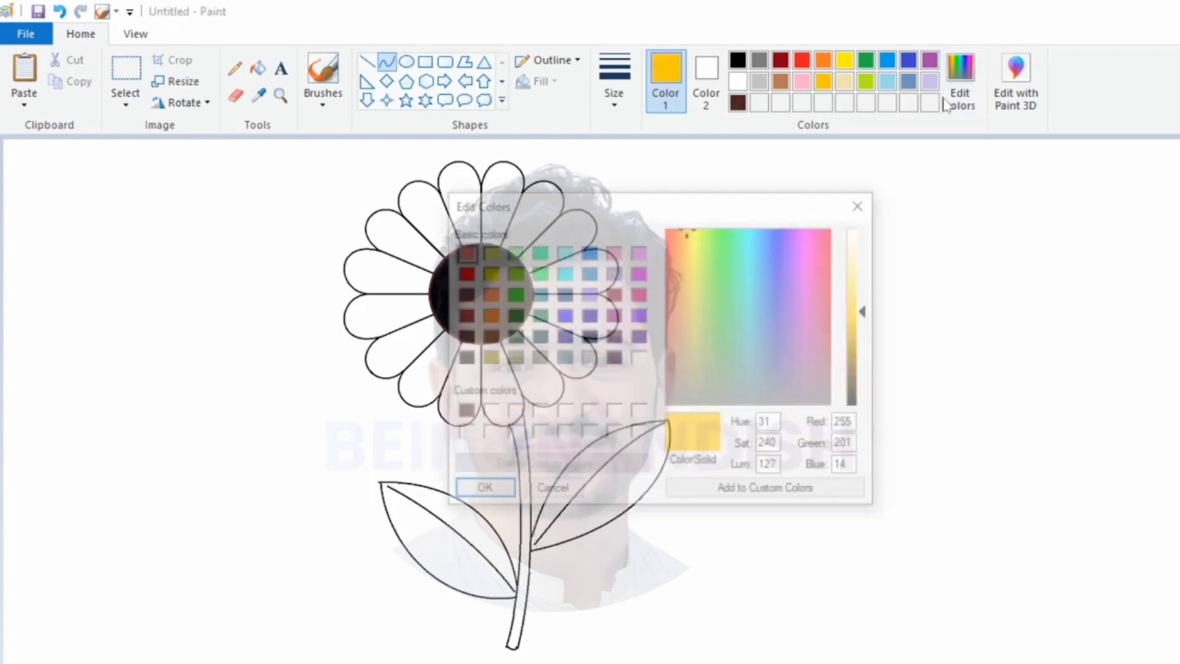
left_click_drag(688, 248, 689, 243)
left_click(768, 491)
left_click(455, 492)
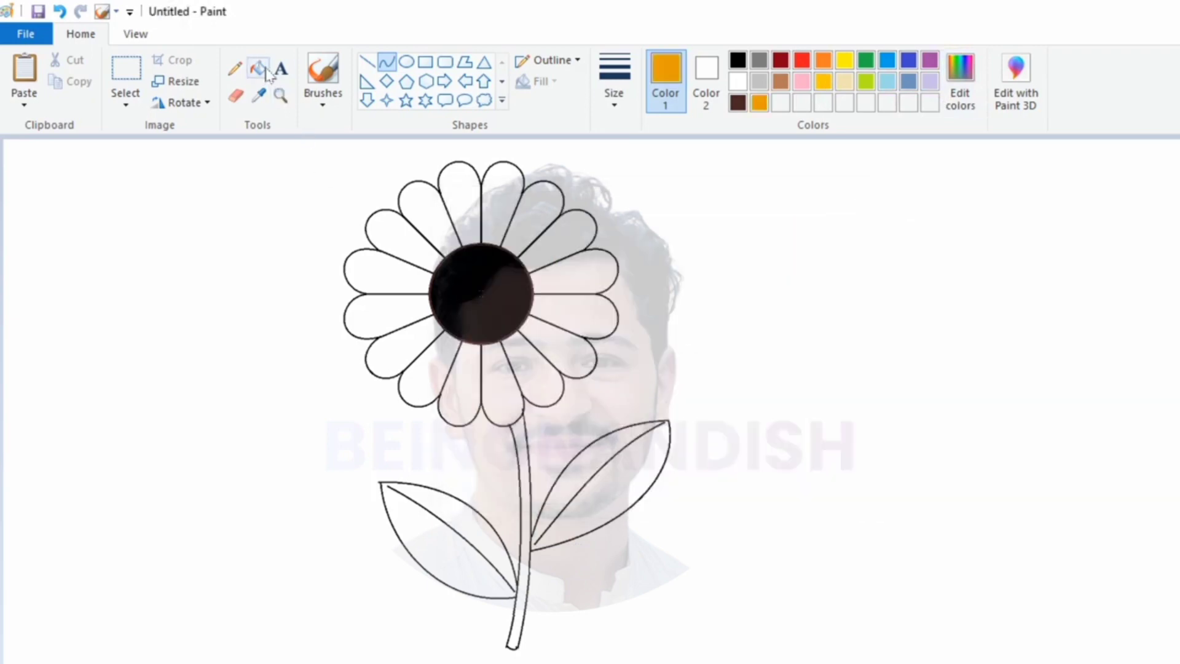
Fill all the petals around the centre with the custom dark orange
left_click(265, 70)
left_click(423, 212)
left_click(457, 194)
left_click(501, 194)
left_click(545, 204)
left_click(574, 313)
left_click(553, 355)
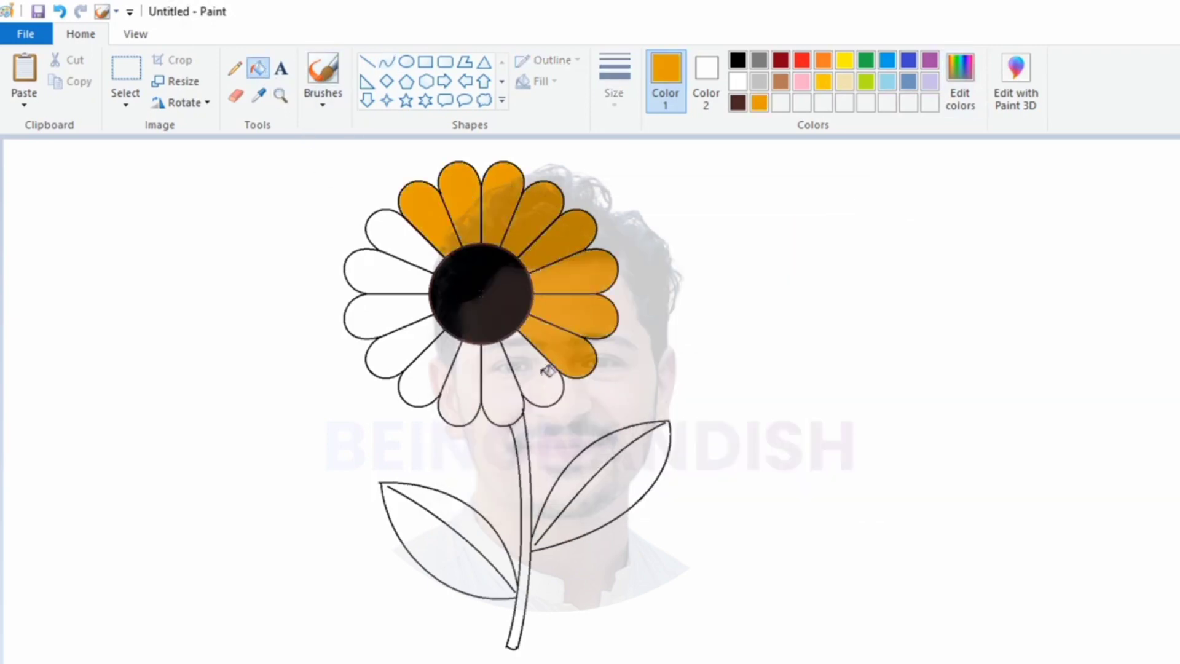
left_click(530, 375)
left_click(501, 394)
left_click(461, 390)
left_click(408, 363)
left_click(372, 317)
left_click(376, 273)
left_click(410, 236)
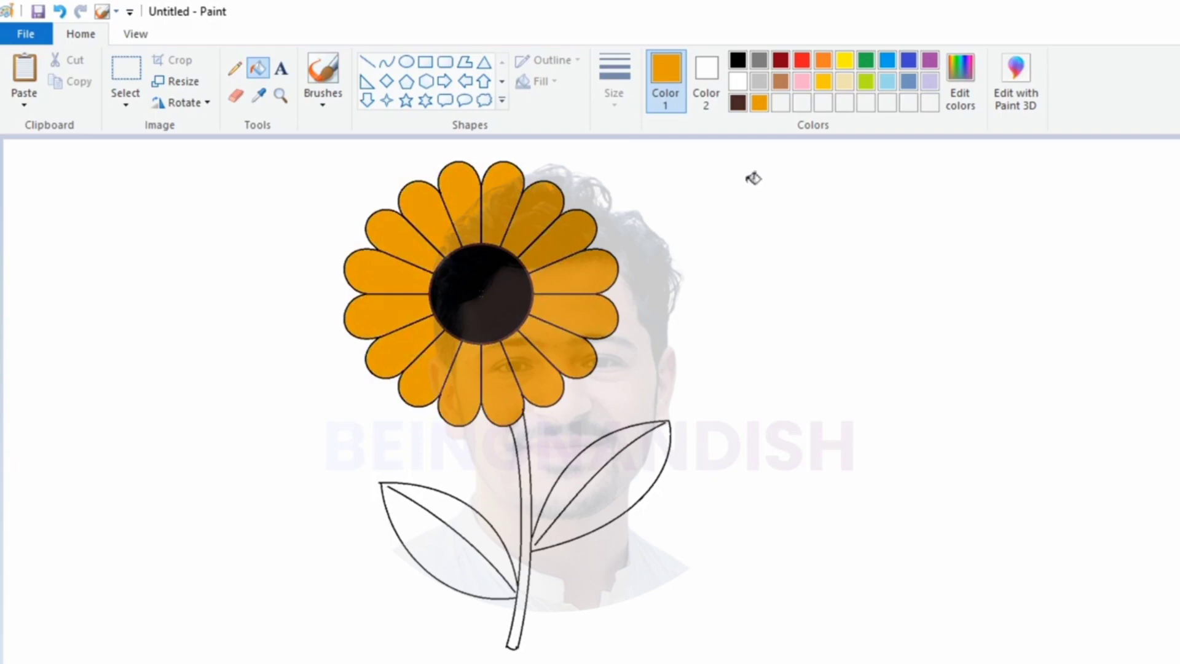
Define a lighter custom orange with Red 249, Green 174, Blue 19 as the drawing colour
left_click(958, 92)
left_click(871, 316)
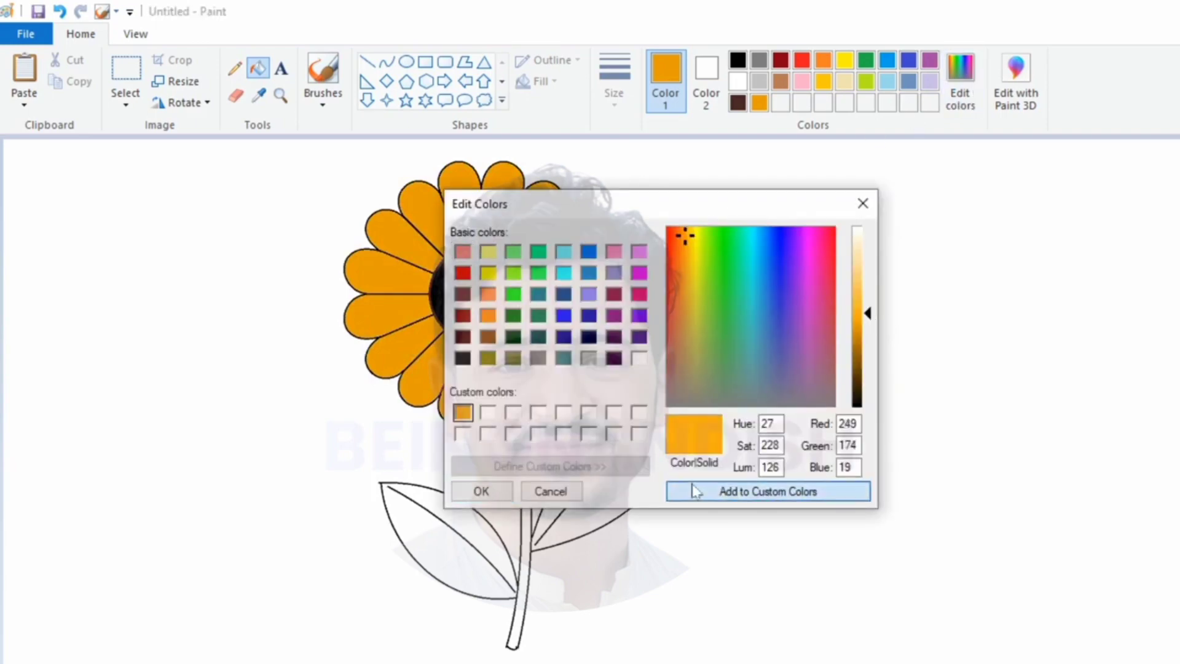
left_click(700, 485)
left_click(480, 490)
Refill all the petals around the centre with the lighter custom orange
left_click(423, 237)
left_click(458, 187)
left_click(500, 184)
left_click(541, 212)
left_click(569, 239)
left_click(578, 276)
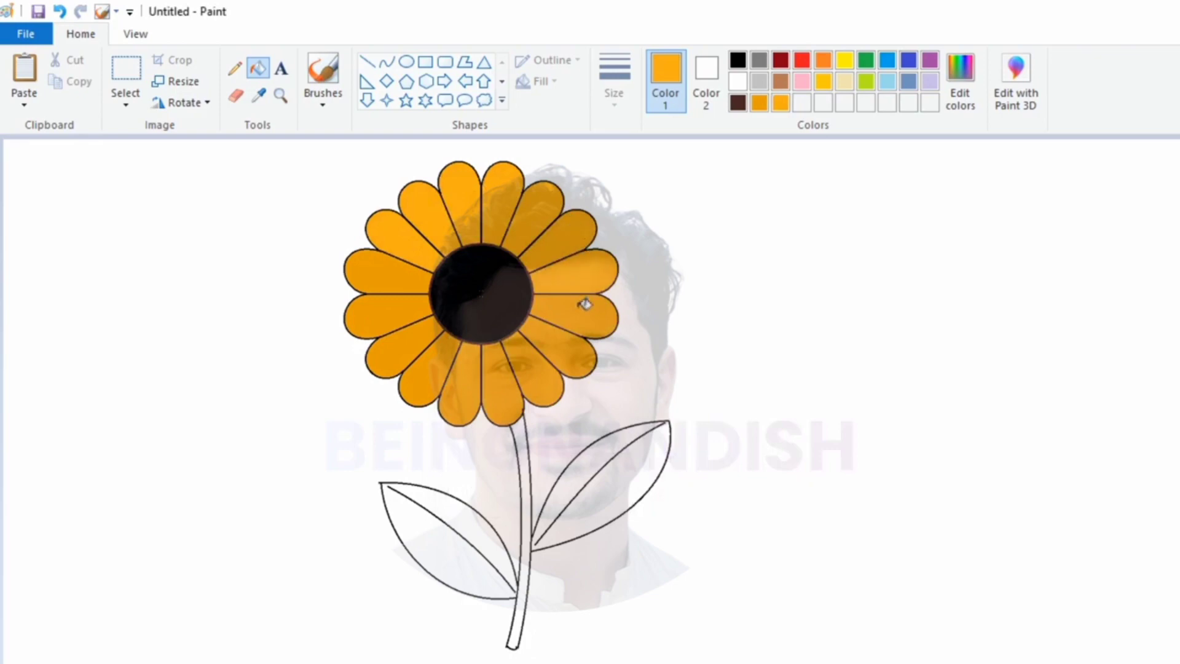
left_click(578, 317)
left_click(520, 381)
left_click(505, 387)
left_click(464, 387)
left_click(421, 375)
left_click(399, 349)
left_click(384, 308)
left_click(381, 270)
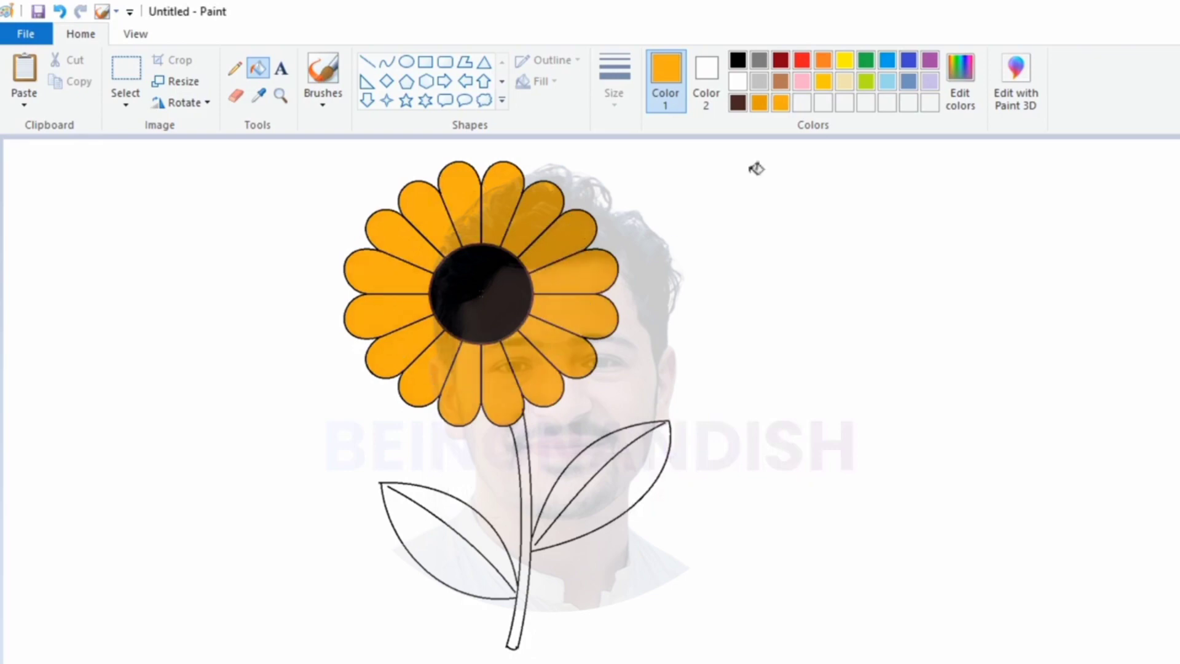
Try filling the flower's centre with the custom dark brown, and undo the fill
left_click(738, 102)
left_click(531, 311)
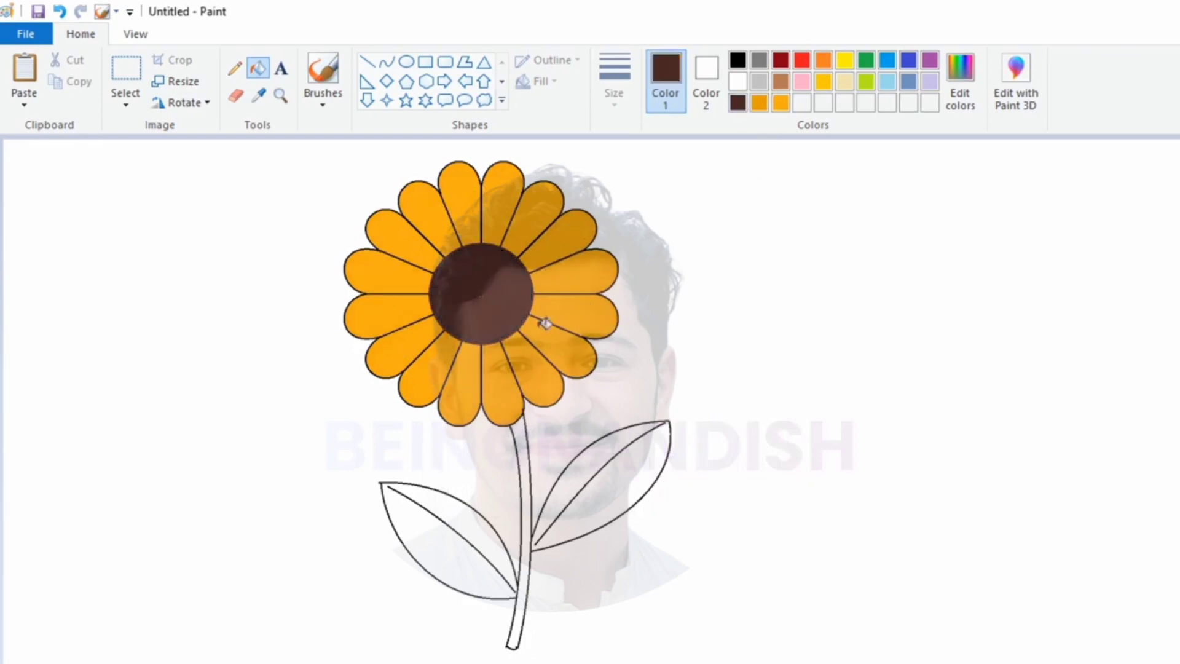
key("ctrl+z")
Lighten the dark brown into a new custom colour, add it to the custom colours and fill the flower's centre with it
left_click(958, 92)
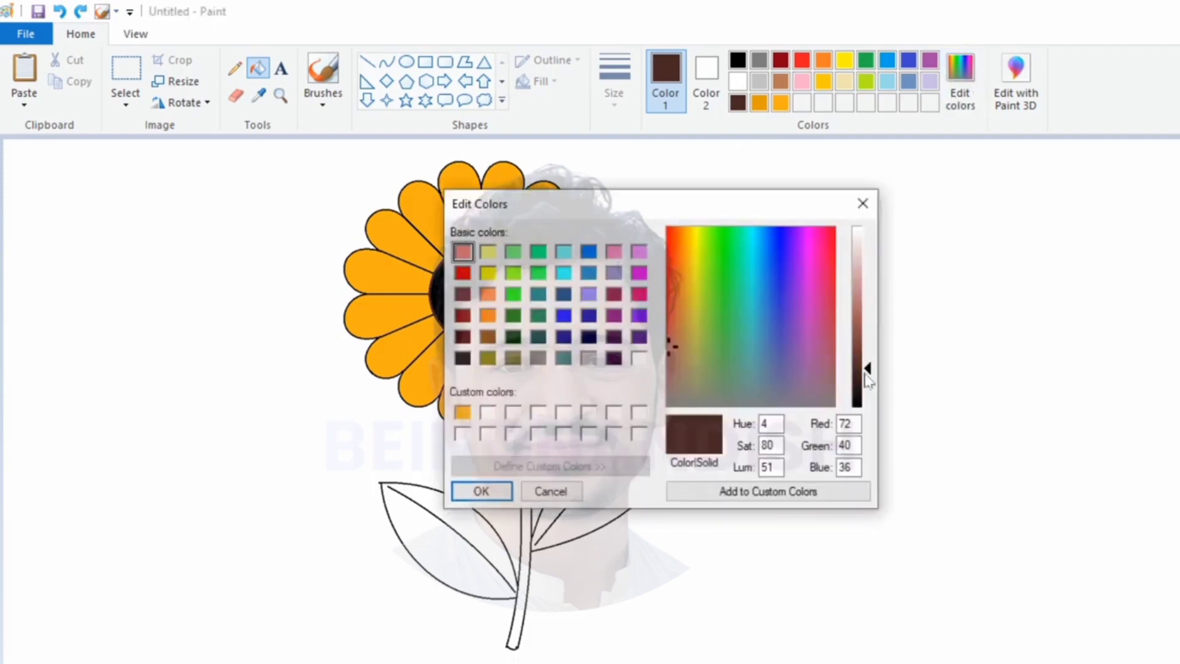
left_click_drag(867, 372, 867, 350)
left_click(767, 491)
left_click(481, 491)
left_click(513, 295)
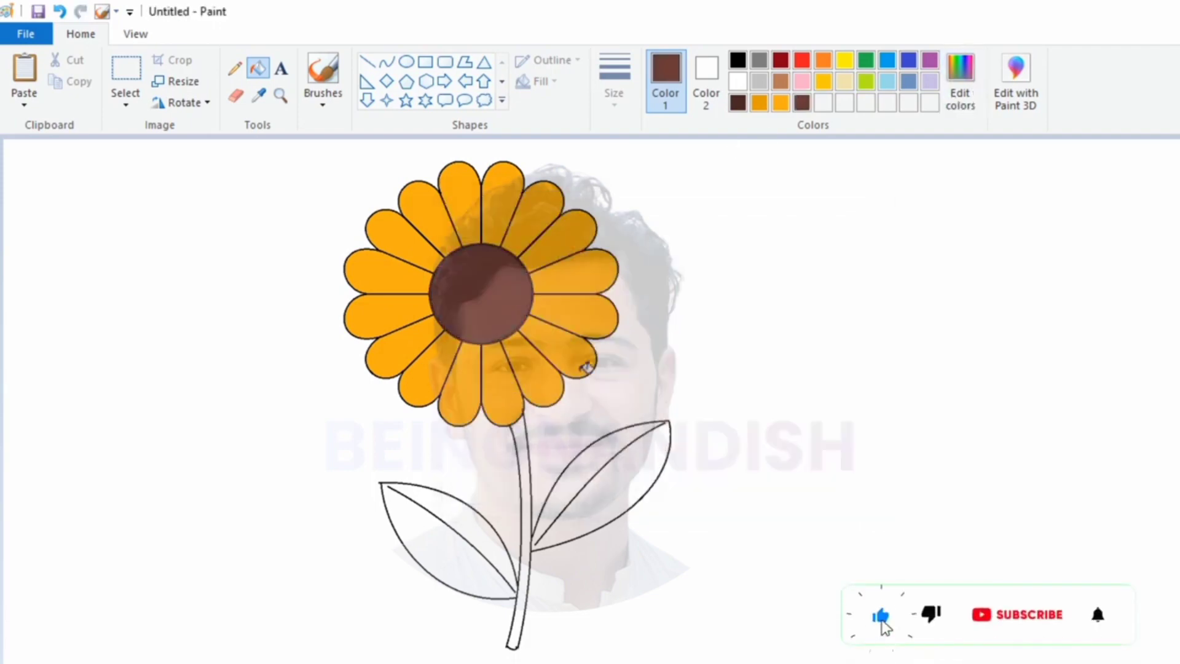
Fill both leaves and the stem of the sunflower with the standard green
left_click(864, 64)
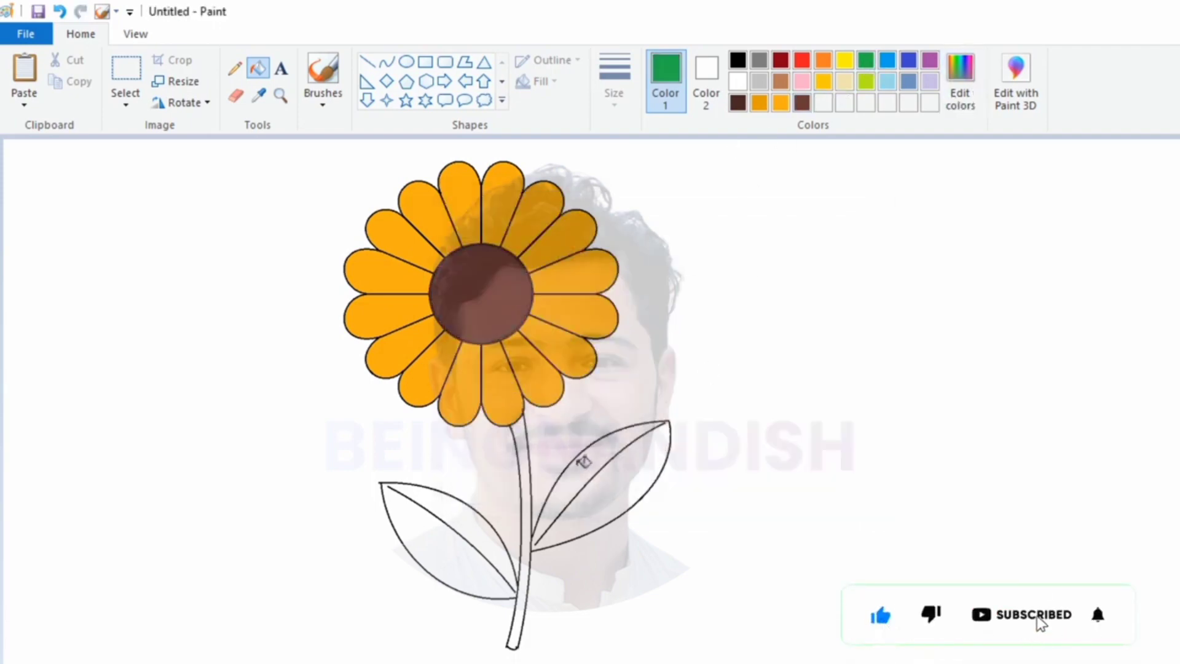
left_click(563, 475)
left_click(434, 533)
left_click(522, 440)
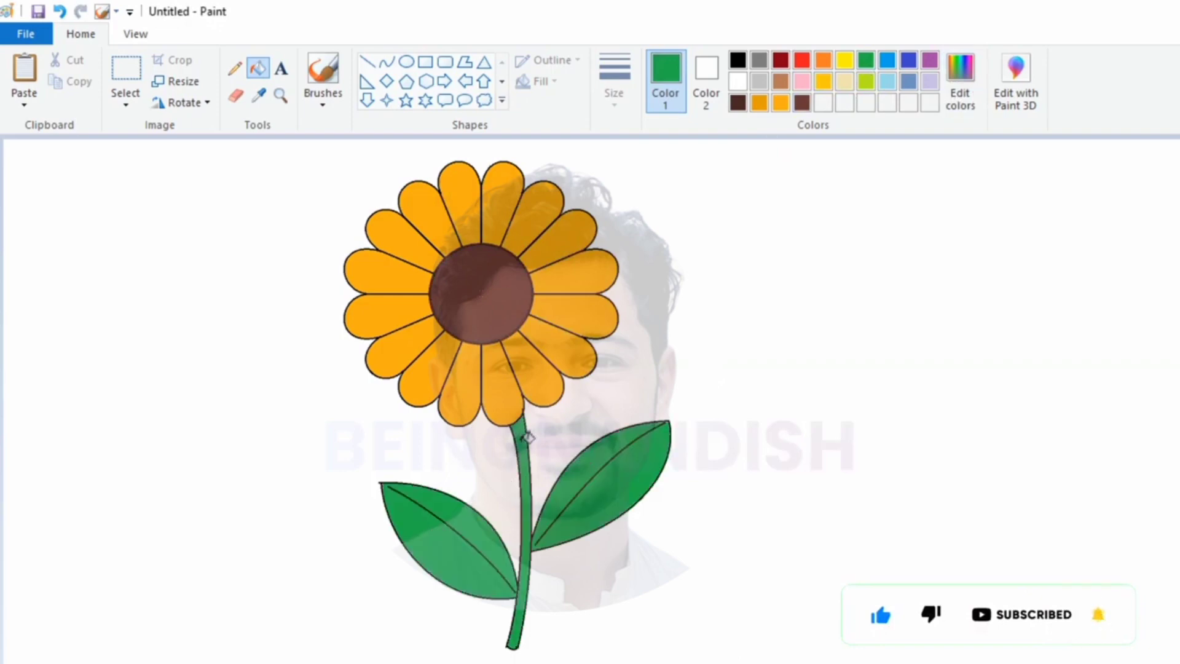
Define a darker custom green with Red 27, Green 137, Blue 60 and refill both leaves with it
left_click(959, 92)
left_click(873, 356)
left_click(769, 491)
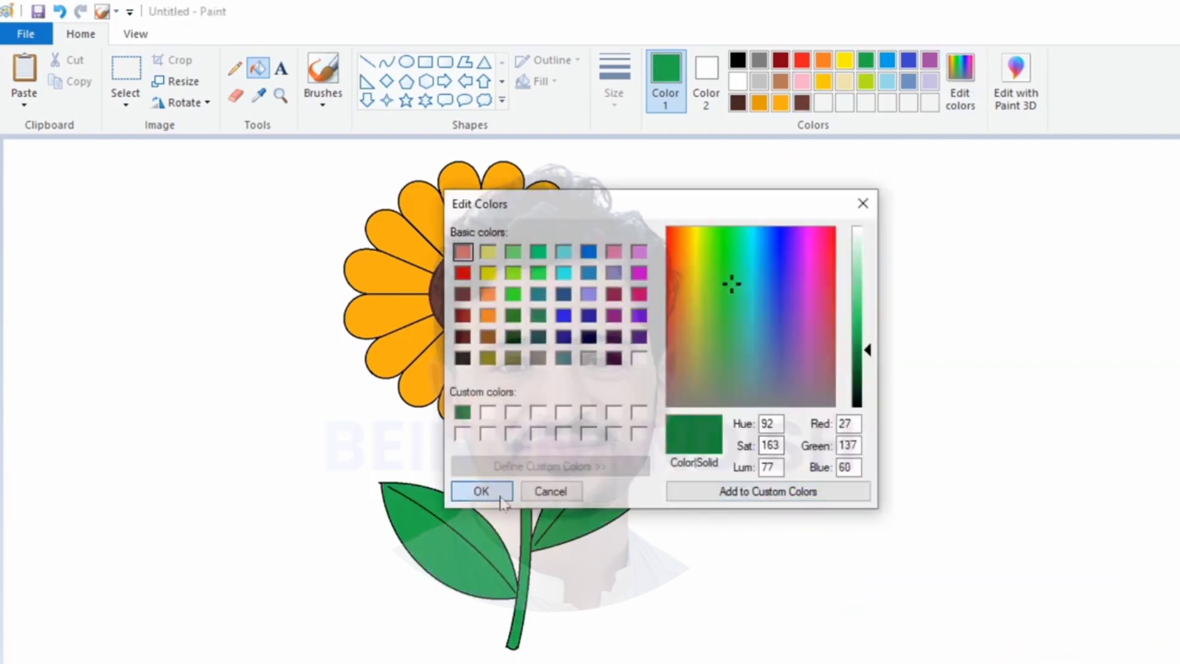
left_click(481, 491)
left_click(574, 481)
left_click(466, 521)
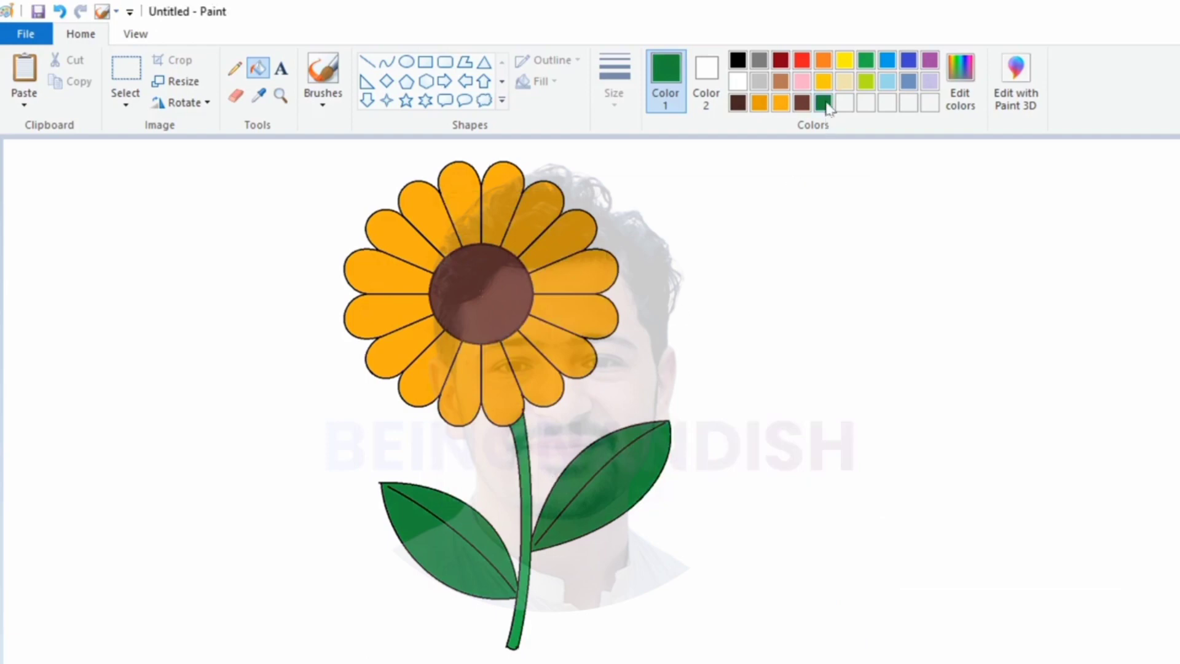
Darken the custom green further, add it to the custom colours and refill both leaves with the new shade
left_click(960, 92)
left_click(876, 353)
left_click(768, 491)
left_click(481, 491)
left_click(484, 527)
left_click(631, 486)
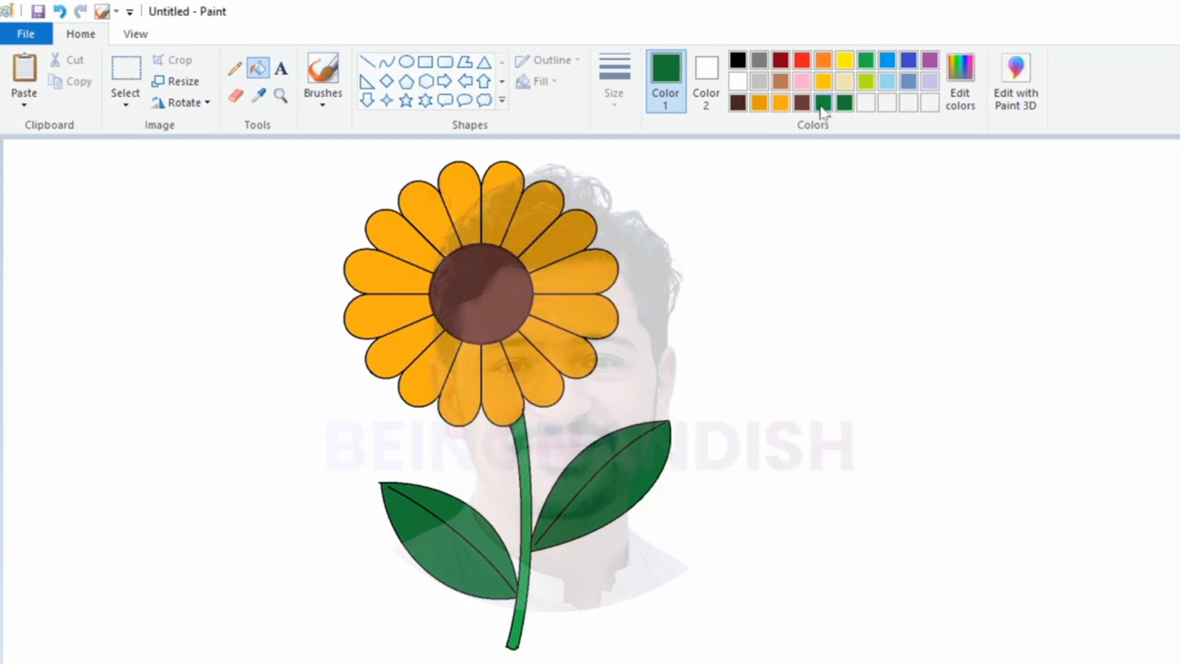
Trace over the black midrib of both leaves with curves in the slightly lighter custom green
left_click(386, 61)
left_click(614, 80)
left_click(697, 222)
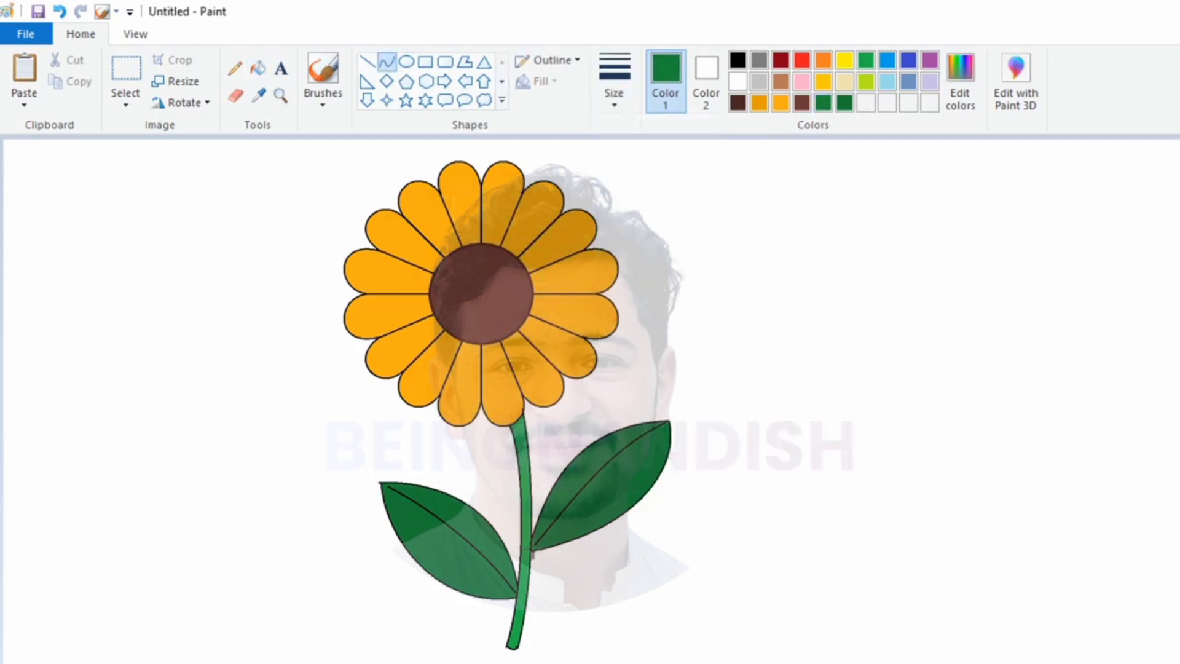
mouse_move(532, 549)
left_mouse_down()
mouse_move(657, 418)
mouse_move(617, 447)
left_mouse_up()
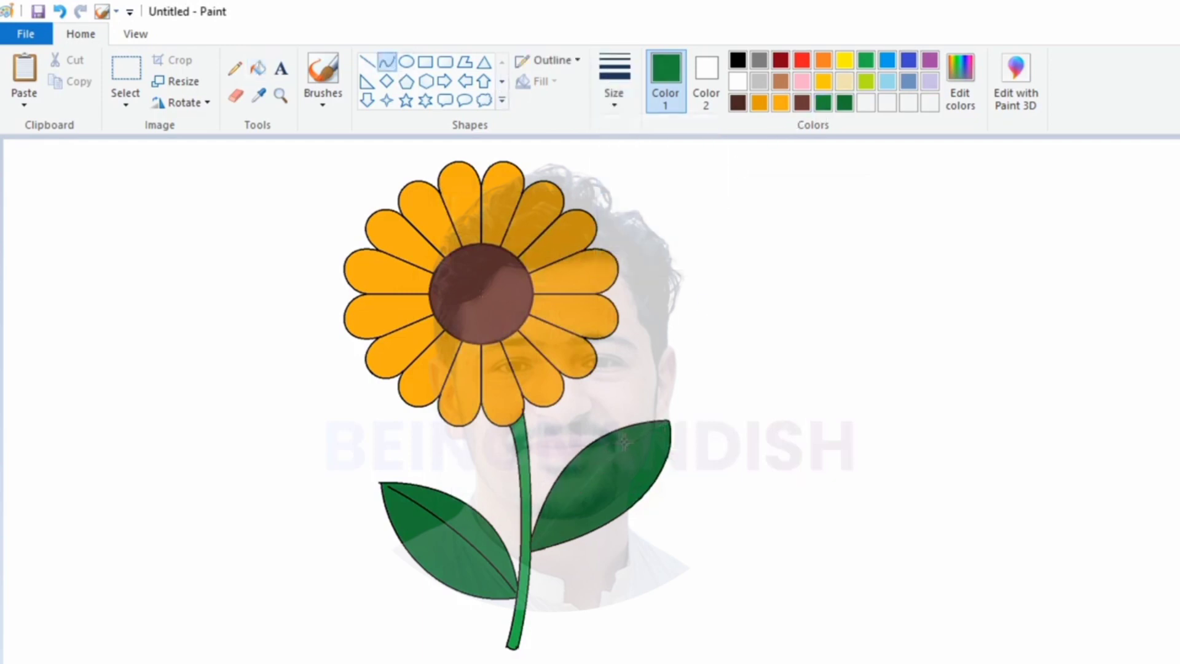
left_click(619, 445)
left_click(692, 363)
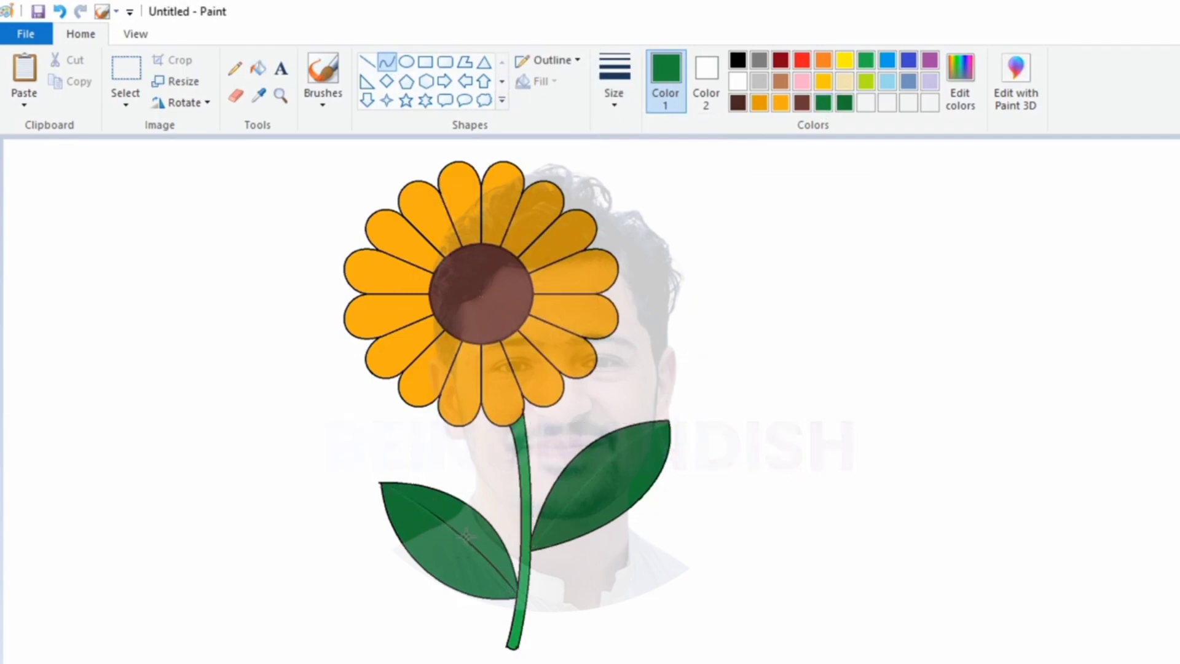
left_click_drag(478, 543, 481, 537)
left_click(631, 396)
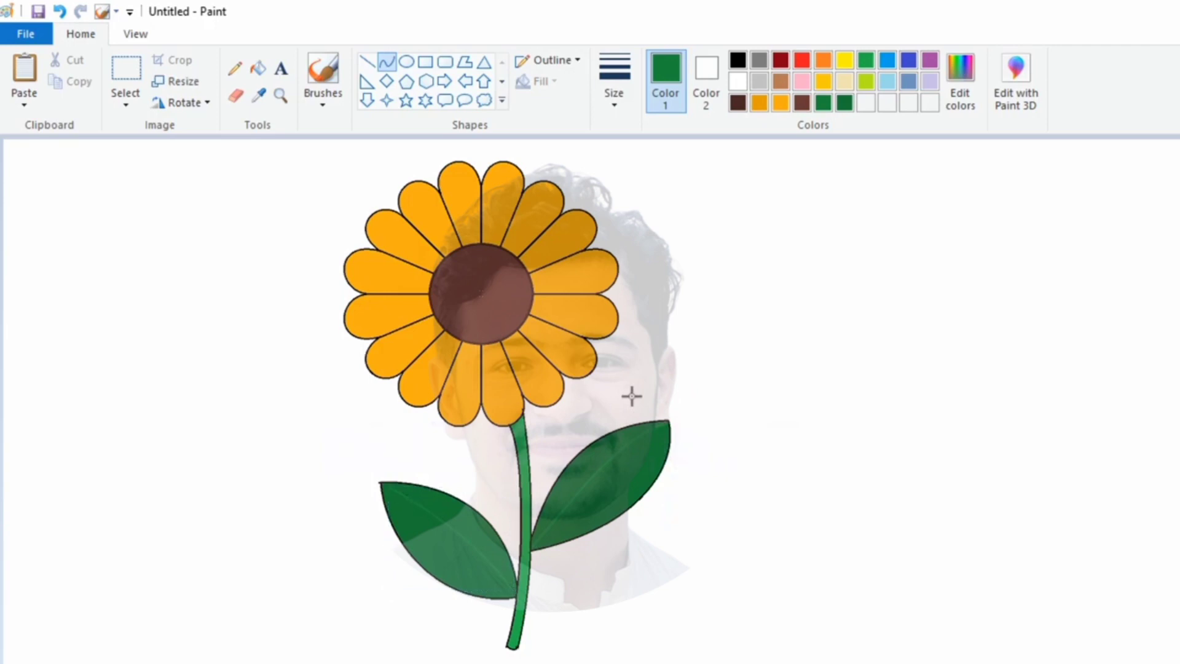
Select the whole sunflower and move it to the right on the canvas by about a quarter of the selection's width
left_click(125, 80)
left_click_drag(298, 147, 719, 655)
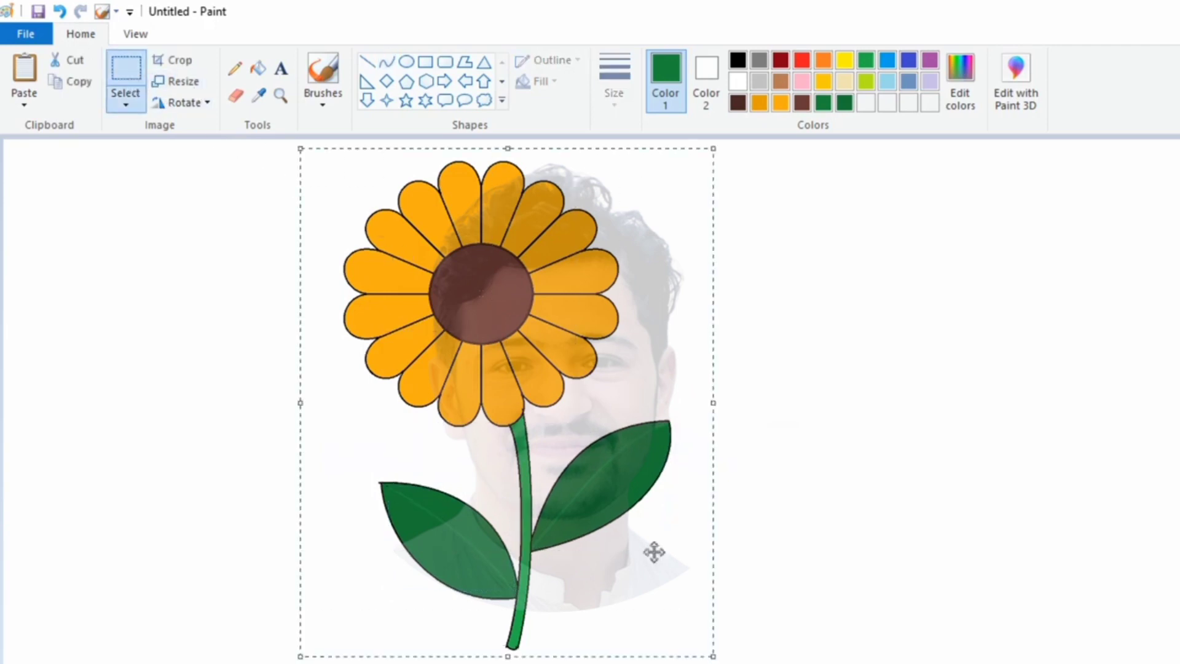
left_click_drag(632, 491, 739, 493)
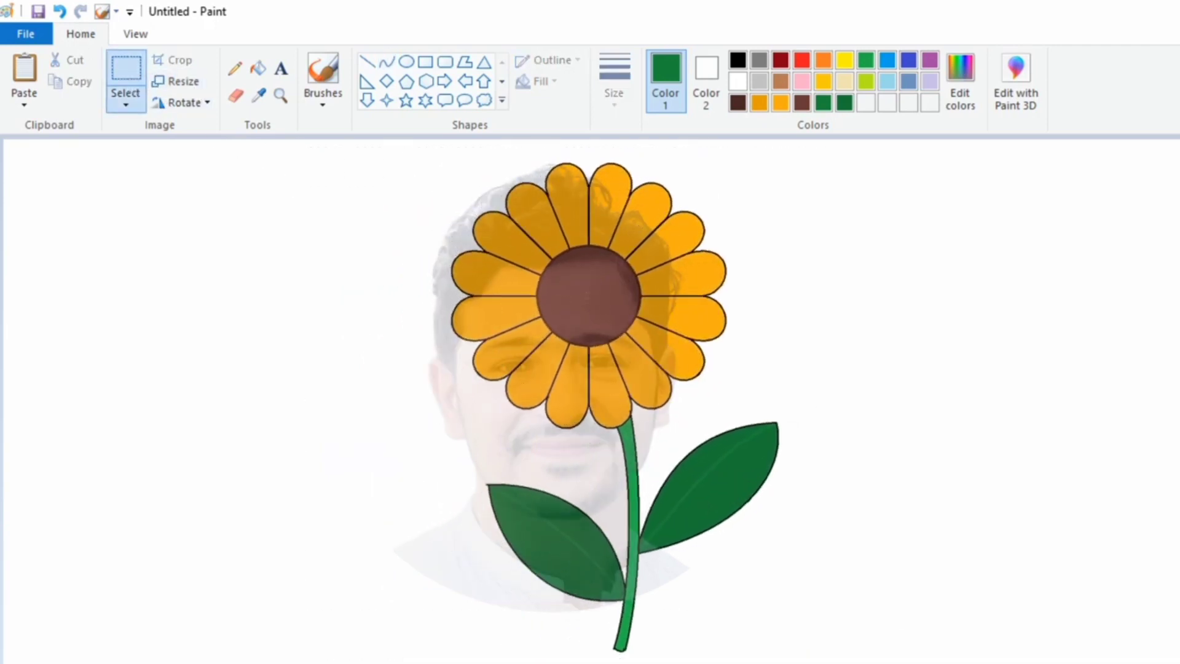